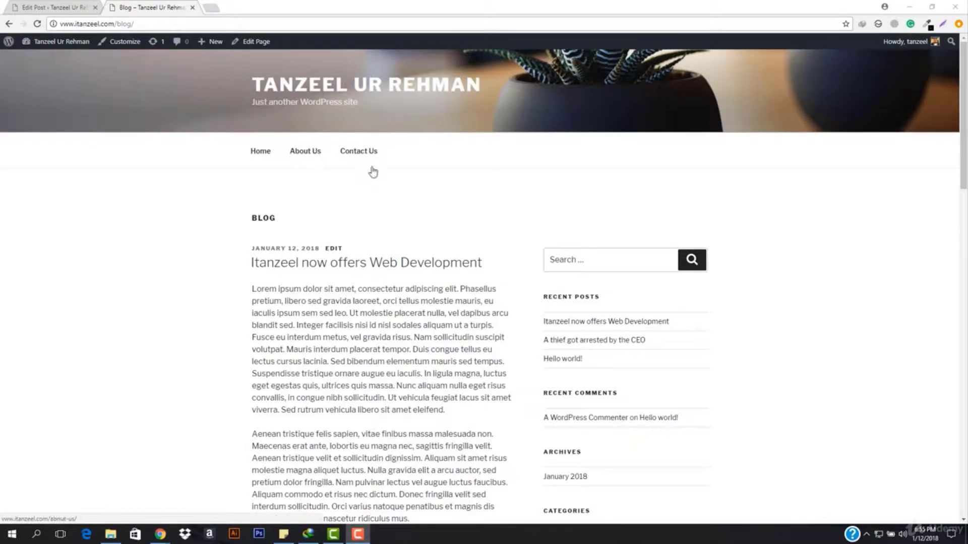
Step: Add the Blog page to menu1 between About Us and Contact Us, and save the menu
mouse_move(54, 50)
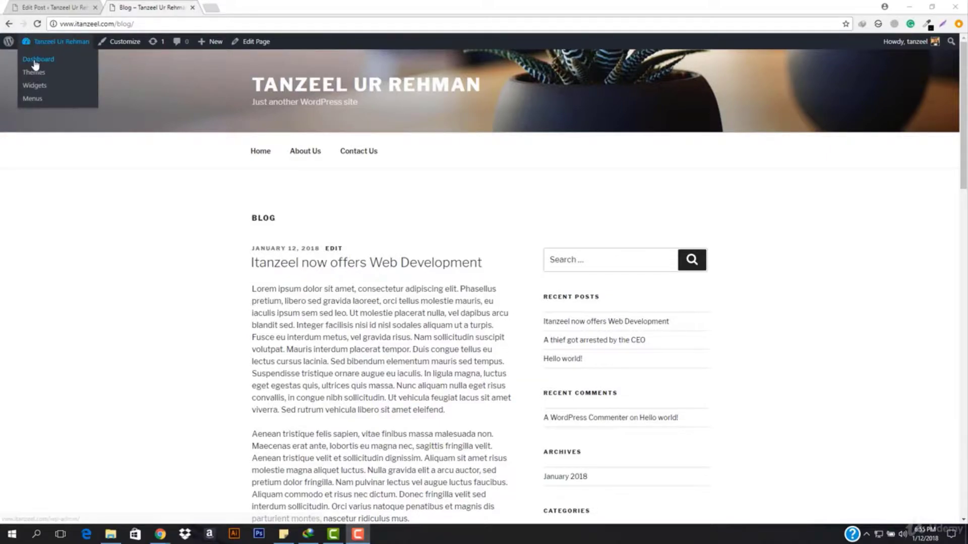
click(31, 99)
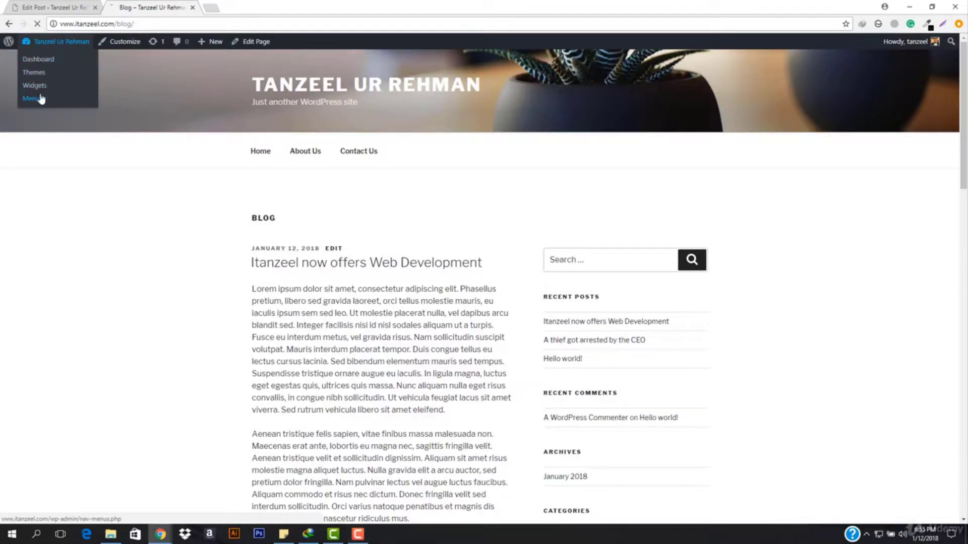
click(94, 7)
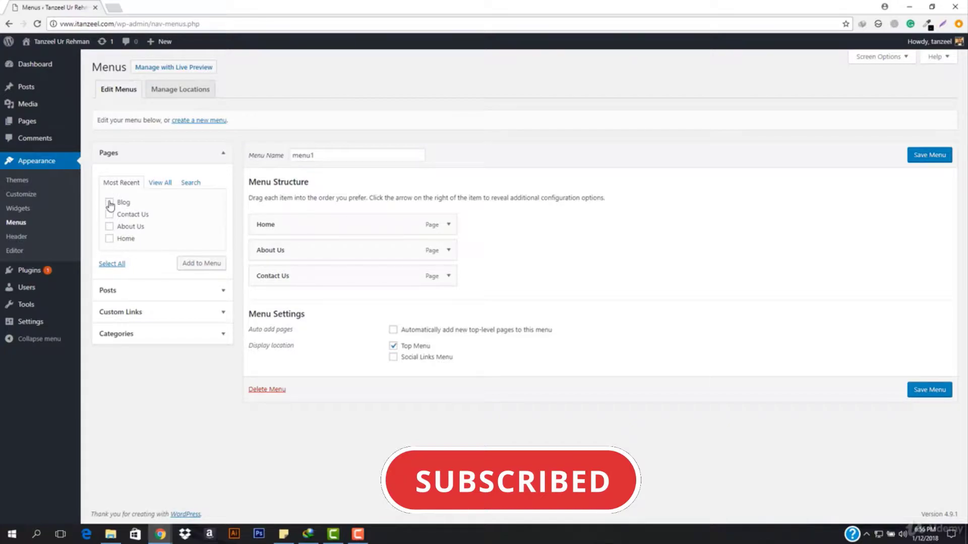
click(109, 202)
click(207, 264)
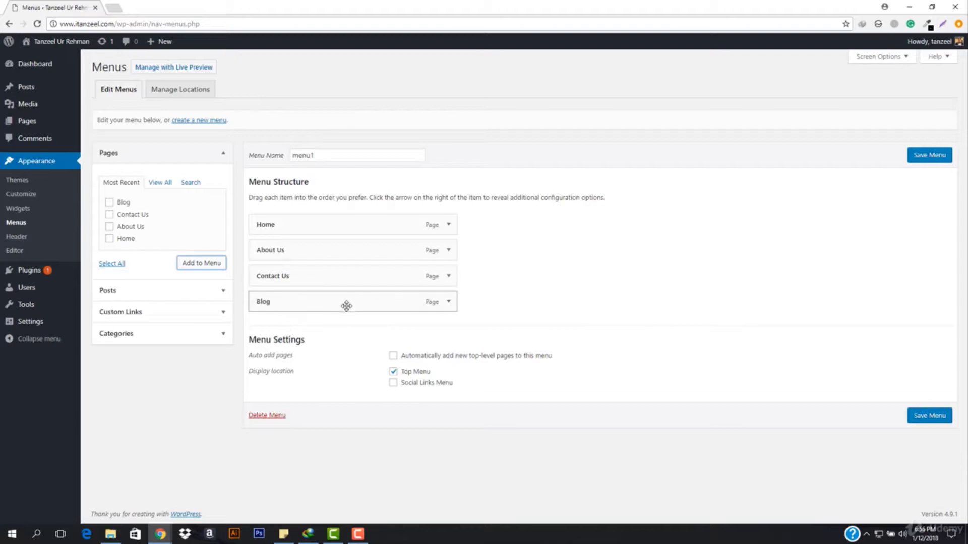
drag(335, 303, 285, 288)
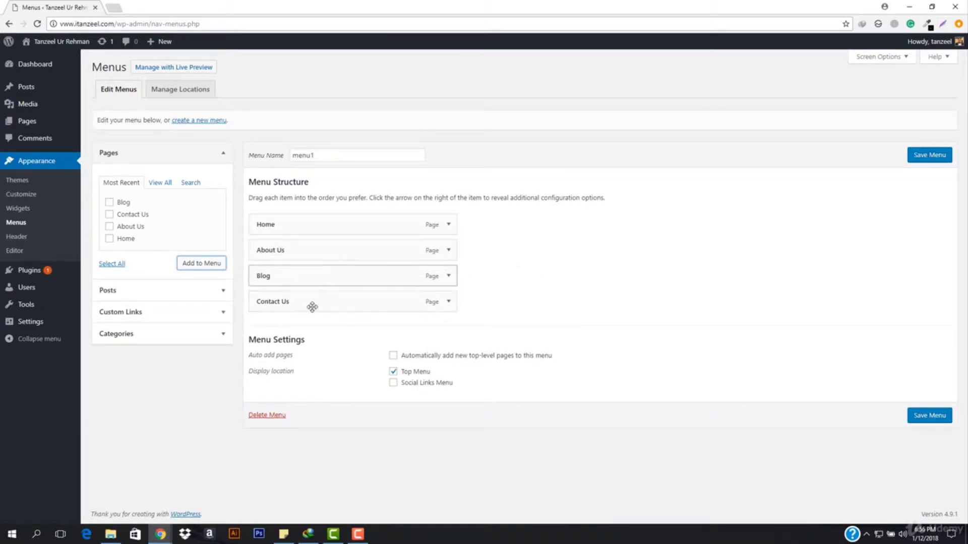
click(932, 415)
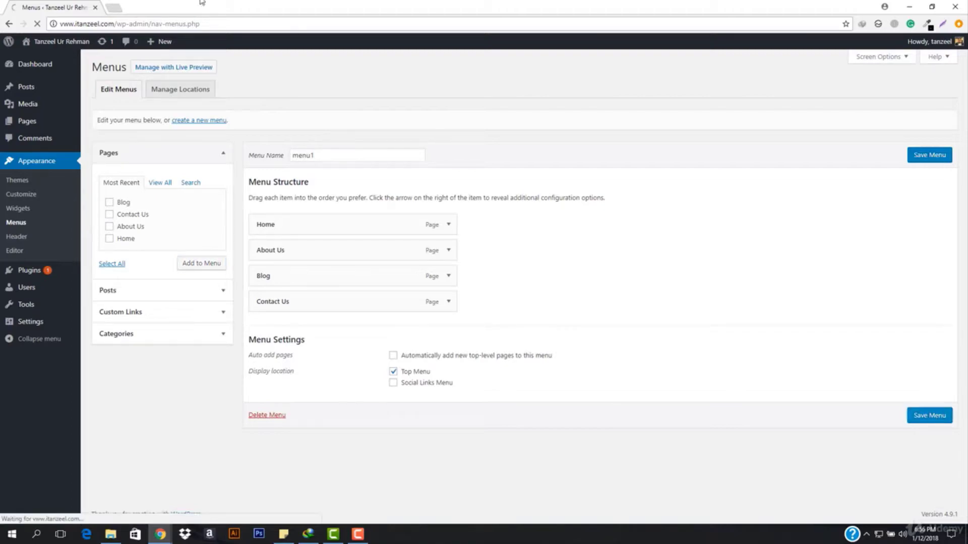
Step: Visit the live site's home page and open Blog from its navigation to examine the posts
mouse_move(36, 43)
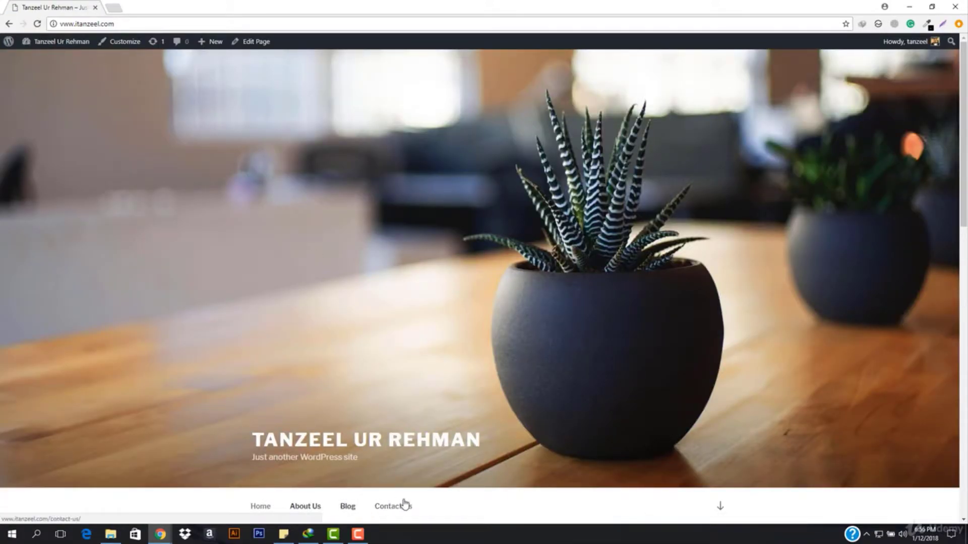
scroll(492, 404, down, 5)
scroll(352, 236, down, 10)
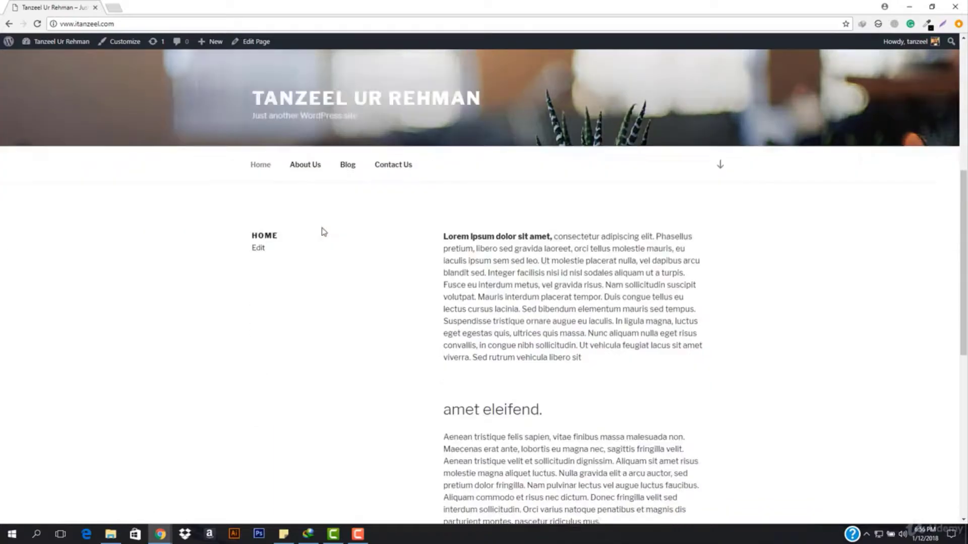
scroll(393, 289, up, 5)
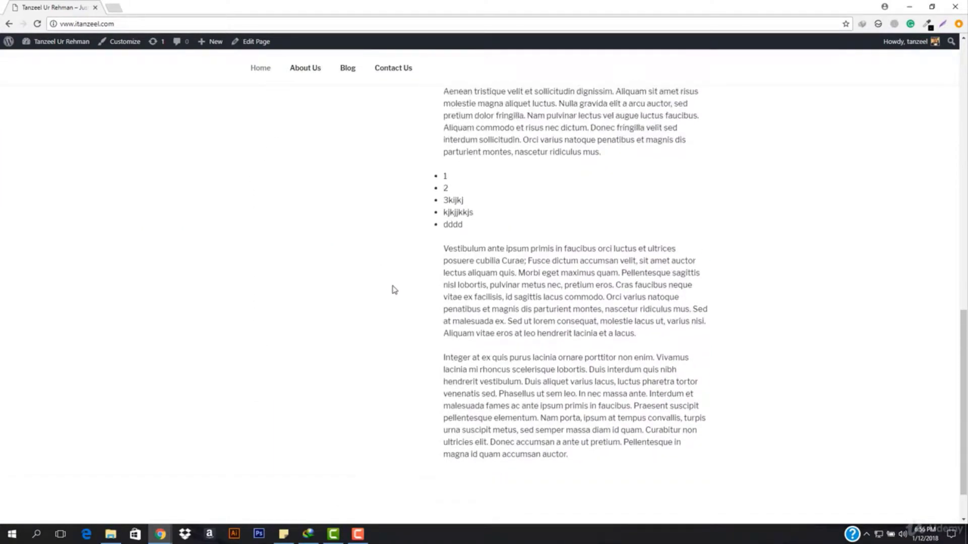
click(349, 69)
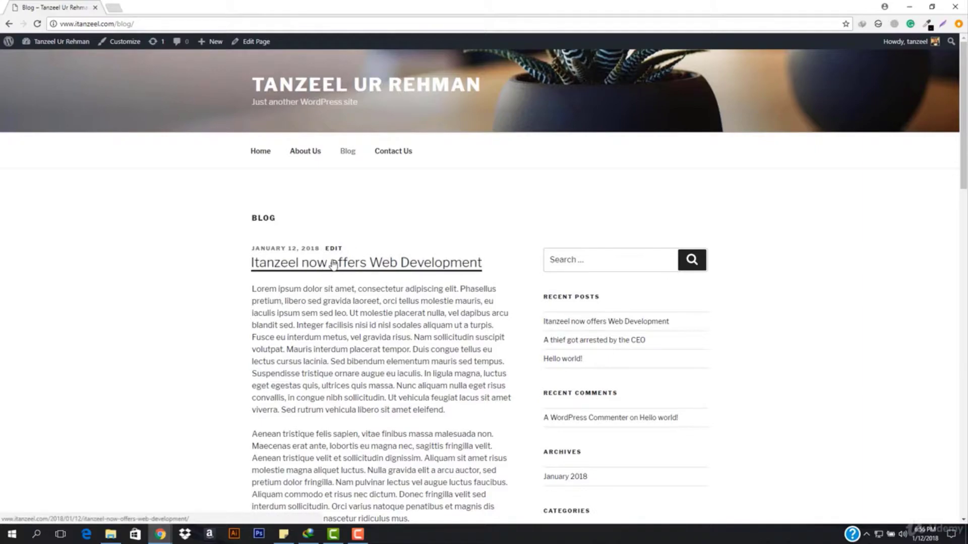
scroll(318, 240, down, 2)
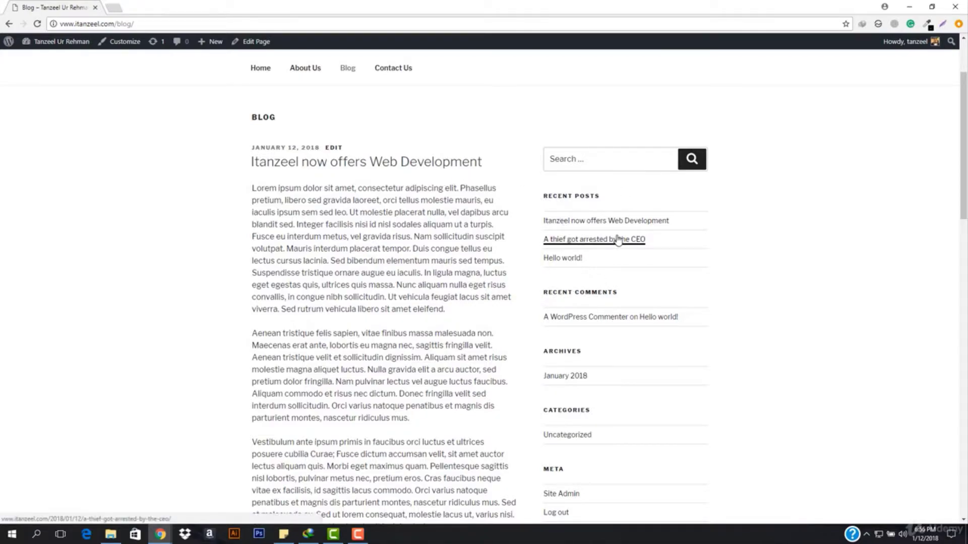
scroll(376, 207, up, 2)
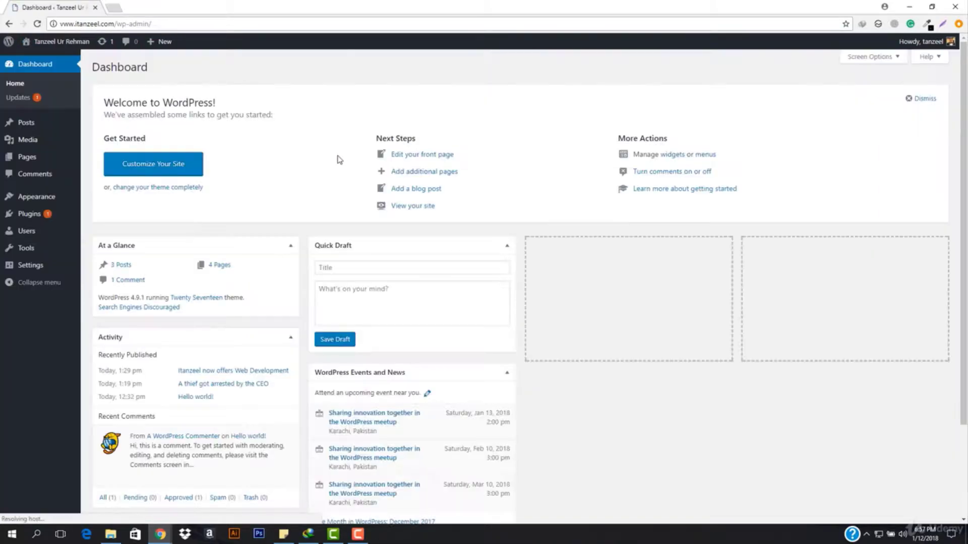
Step: Open the post categories page and list all posts in a new tab to check their assigned categories
mouse_move(25, 124)
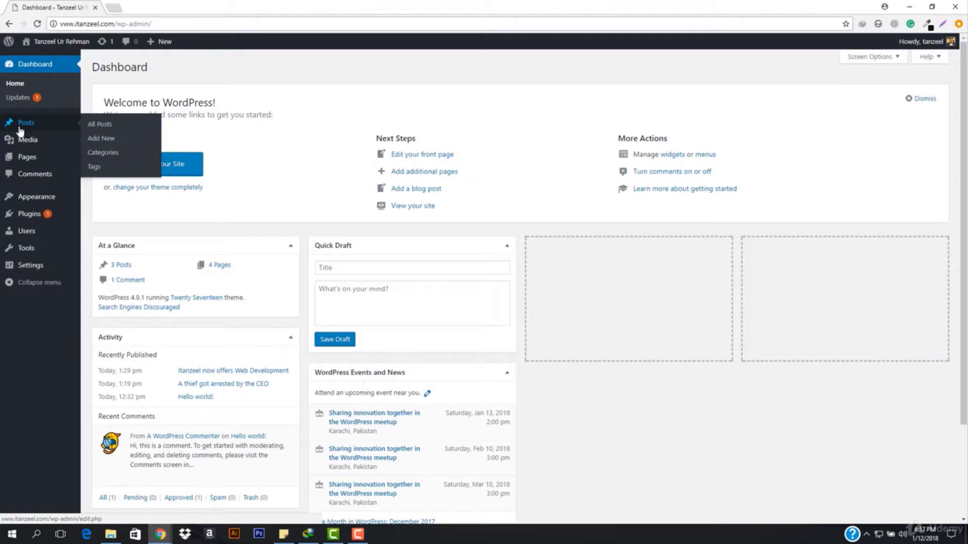
click(101, 155)
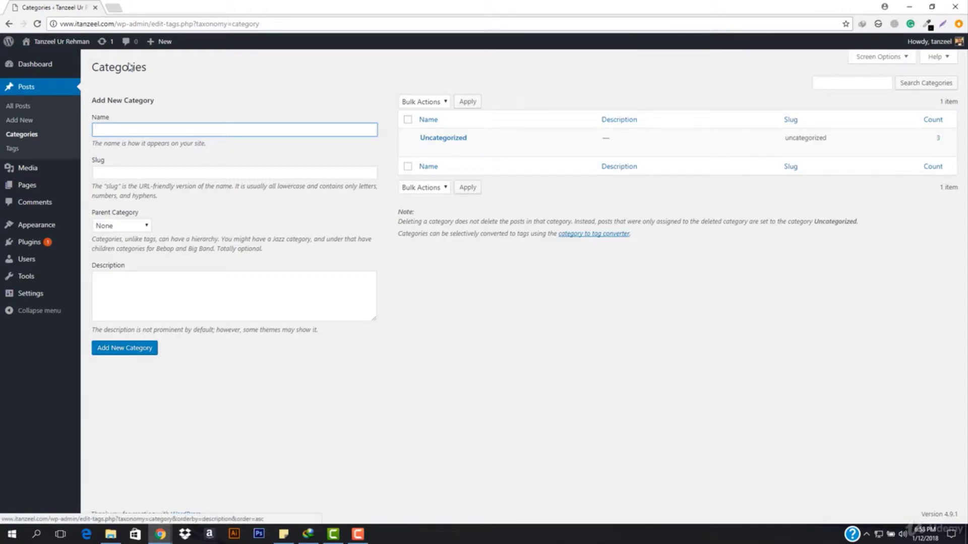
right_click(11, 105)
click(54, 112)
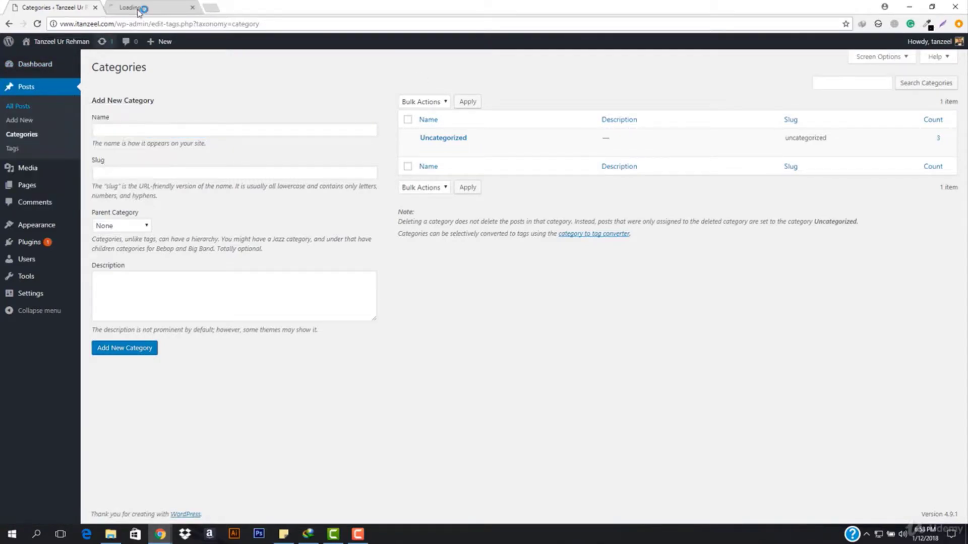
click(148, 7)
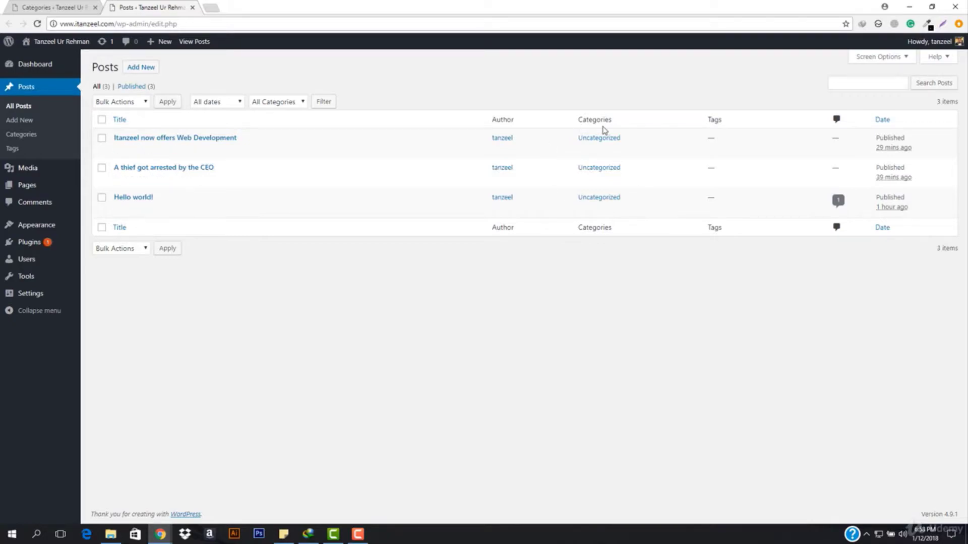
Step: Rename the Uncategorized category to News, set its slug to news, and update the category
click(77, 5)
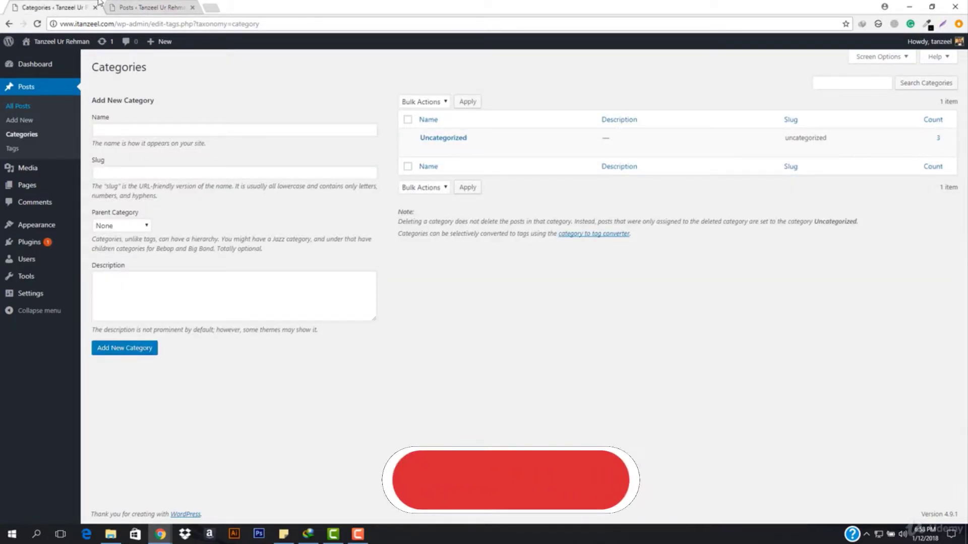
mouse_move(438, 147)
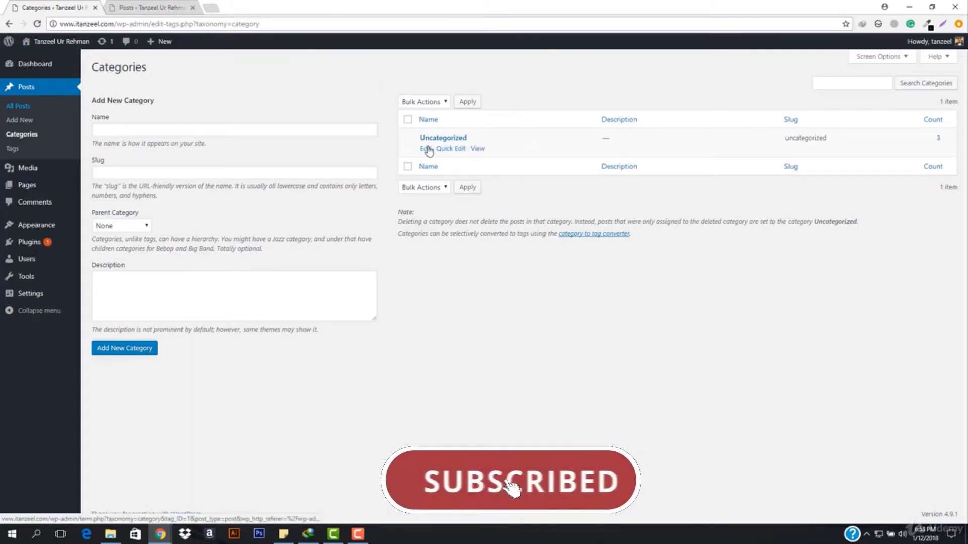
click(427, 149)
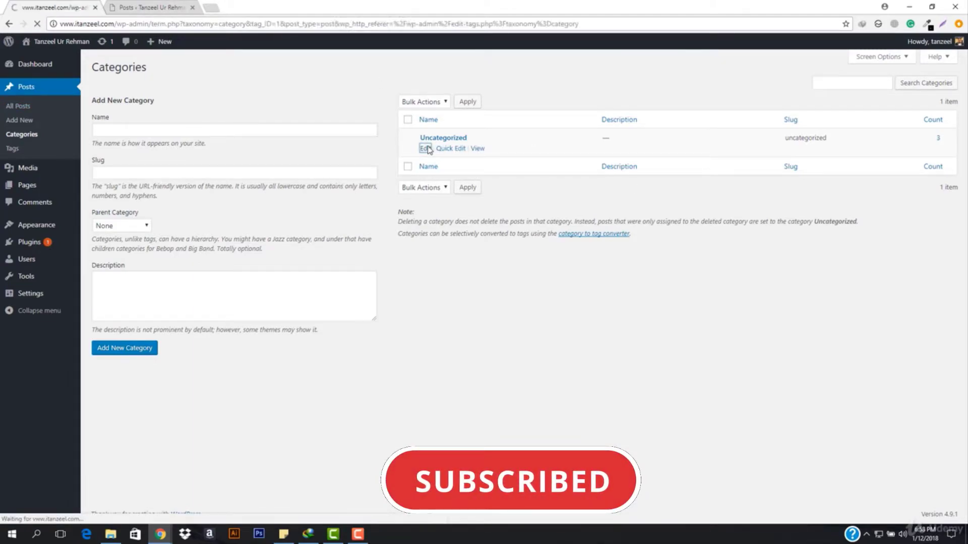
double_click(292, 92)
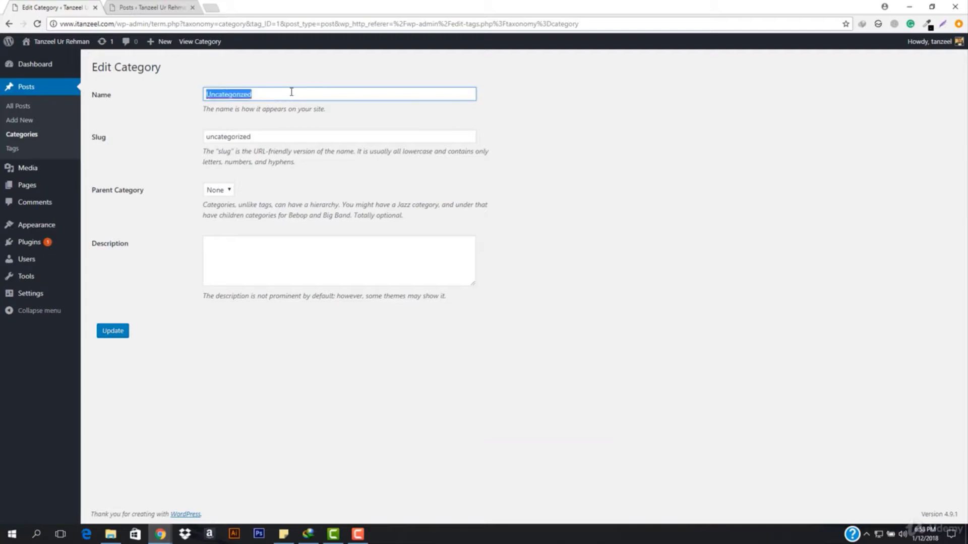
text(News)
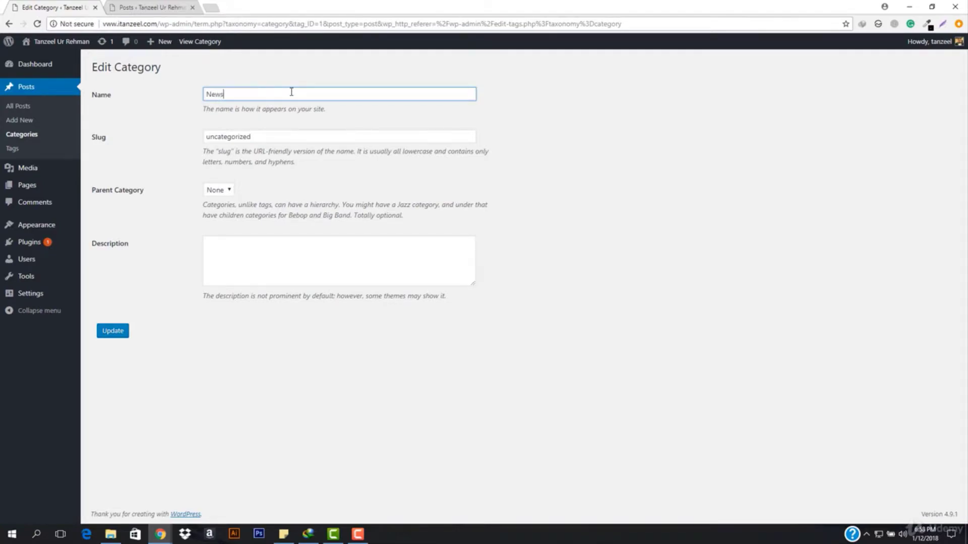
double_click(281, 137)
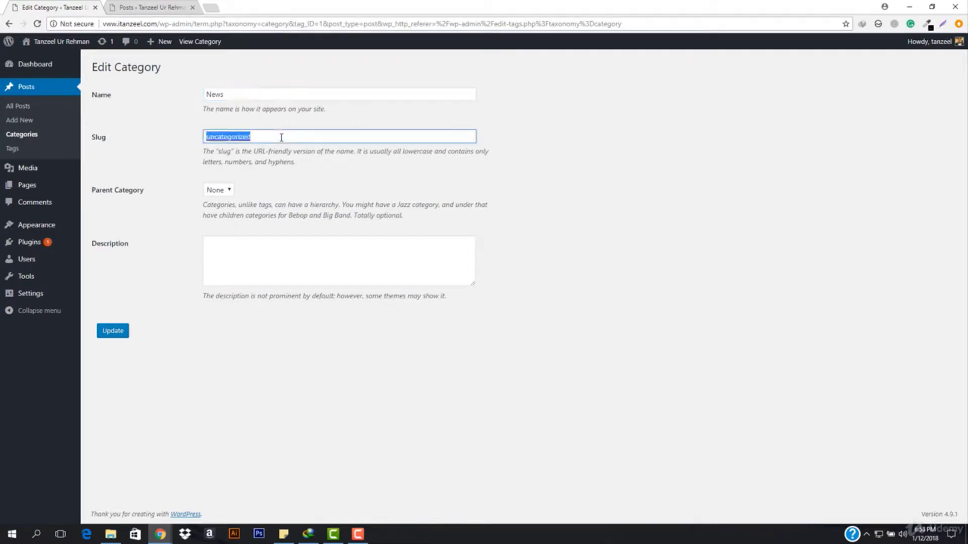
text(news)
click(125, 334)
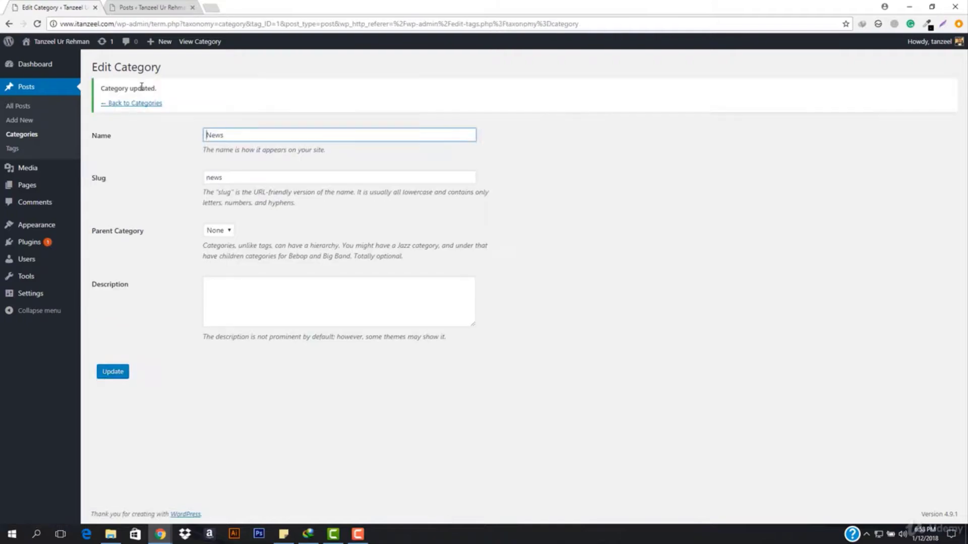
Step: Return to the category list and open the News category's archive page in a new tab to check its address
click(147, 105)
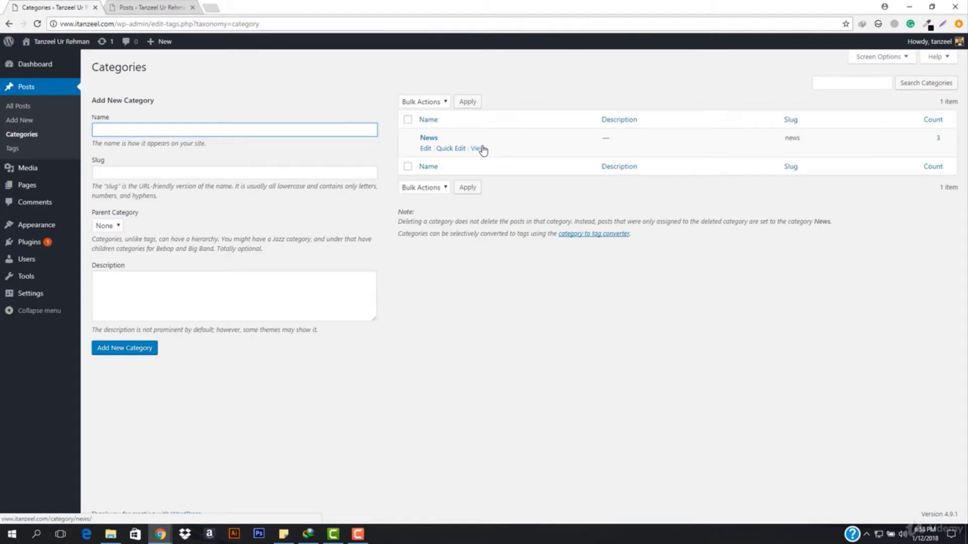
right_click(482, 150)
click(497, 153)
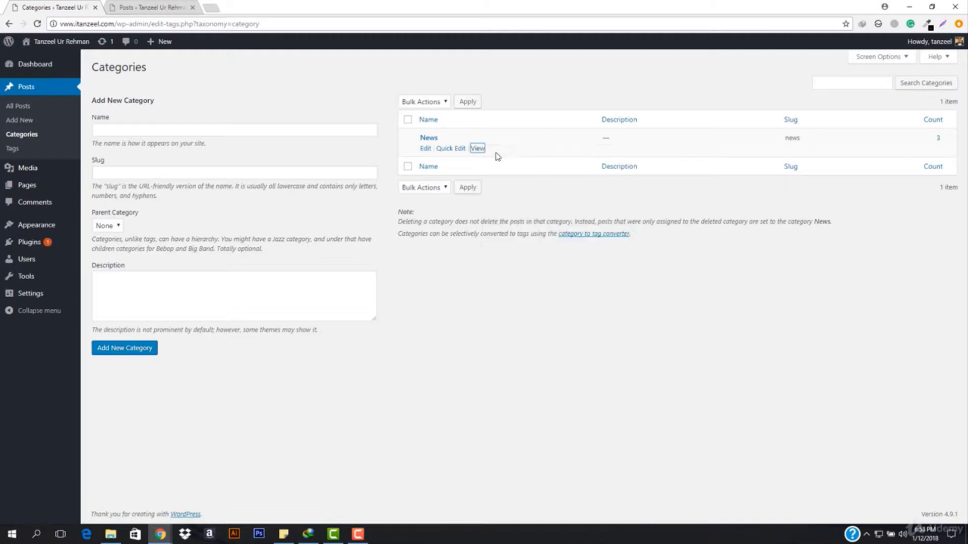
click(244, 6)
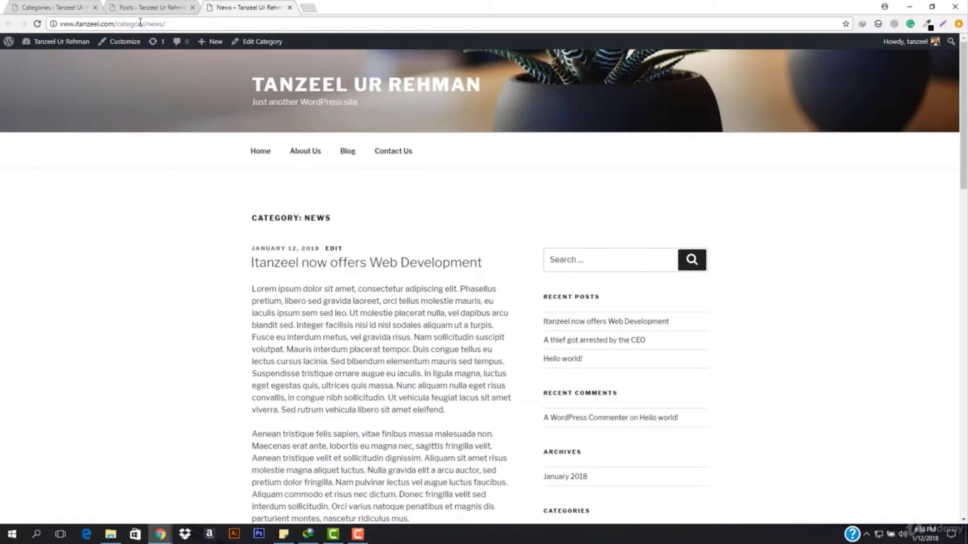
Step: Edit the News category, set its slug to newsroom, and update it
click(60, 7)
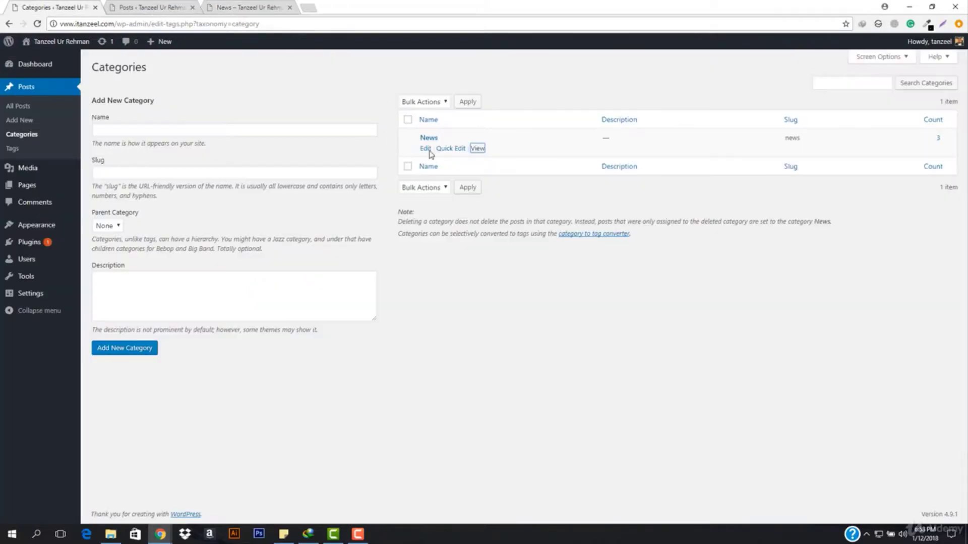
click(425, 148)
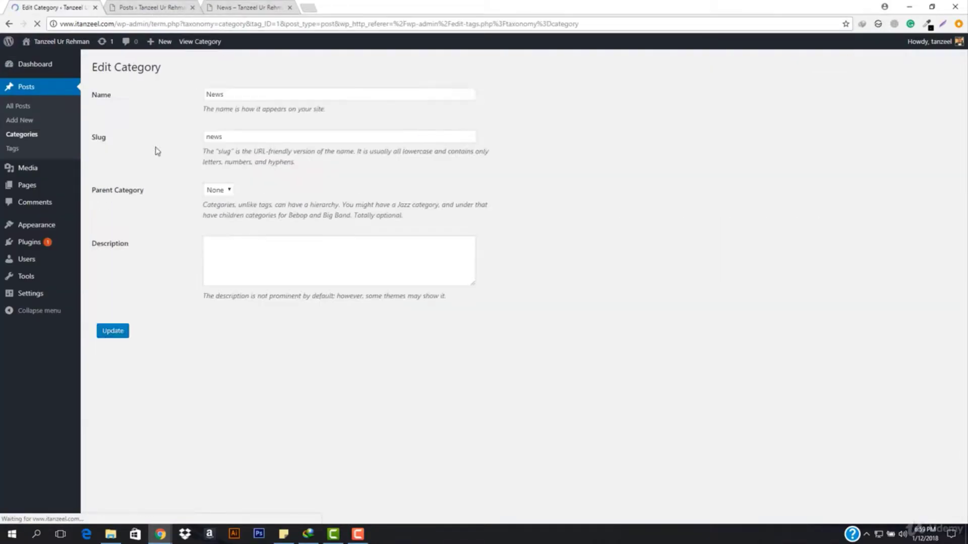
click(276, 6)
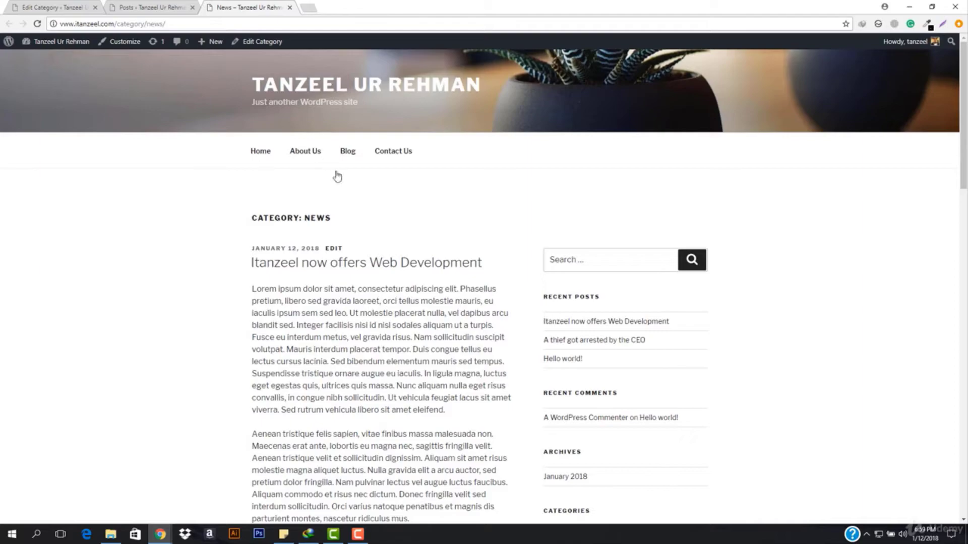
click(51, 7)
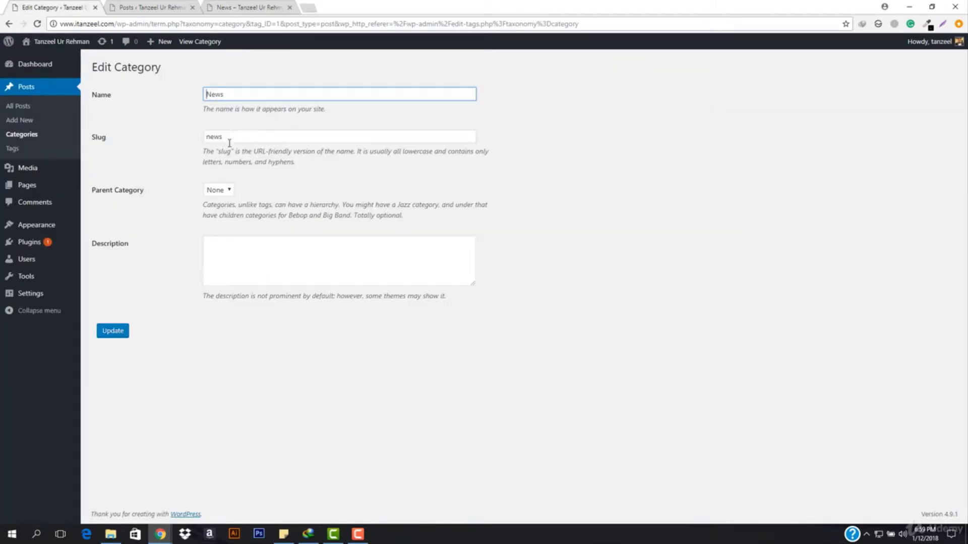
click(253, 133)
text(ro)
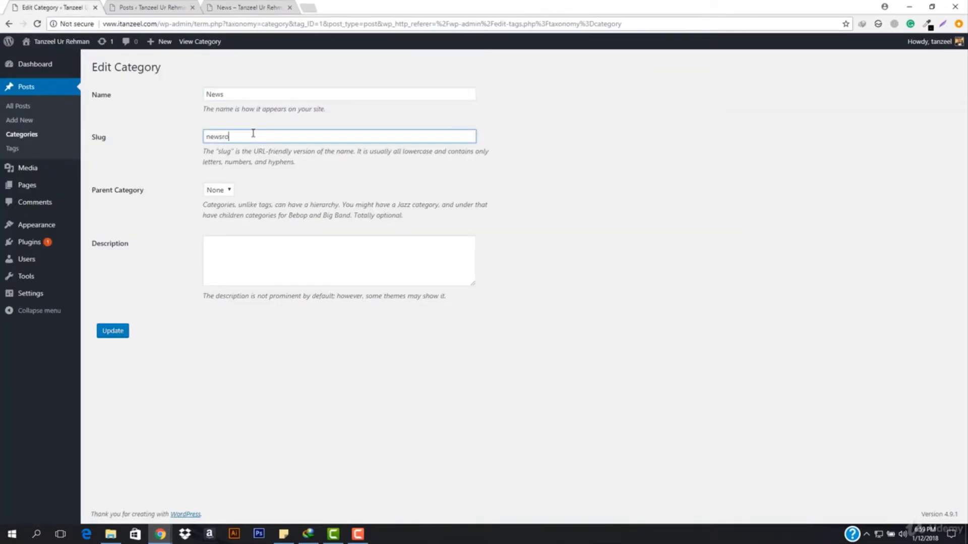
text(om)
click(111, 330)
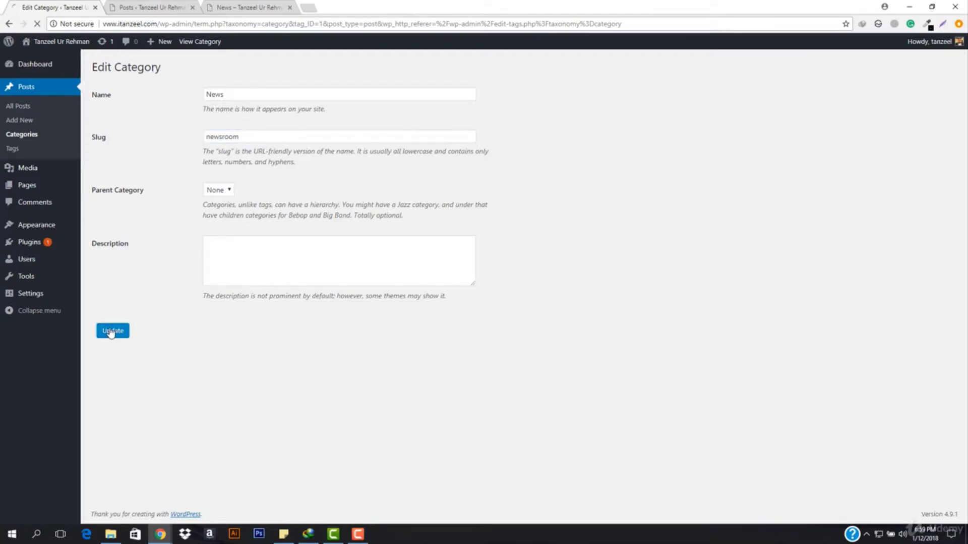
Step: Reload the News archive at its old category/news address to test it, and return to the category's edit page
click(225, 6)
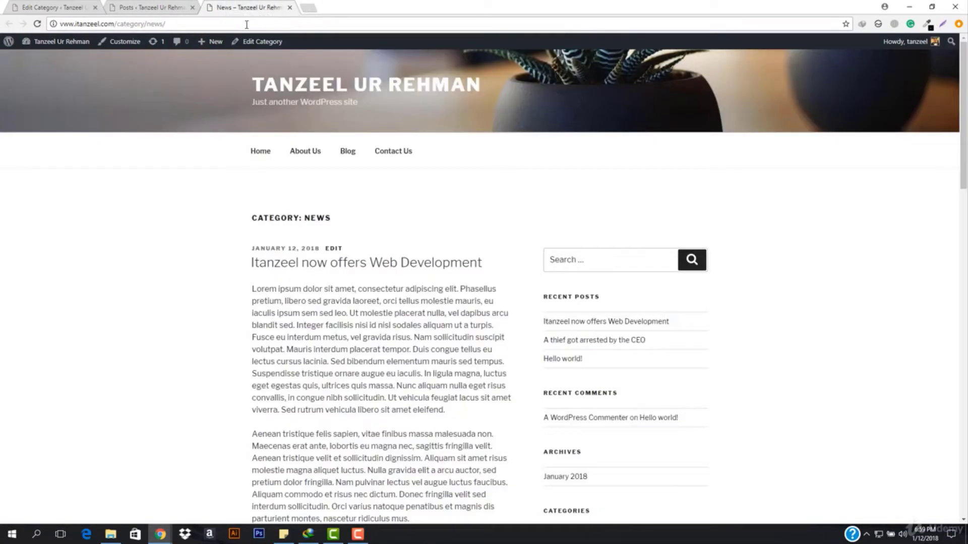
click(246, 24)
key(Return)
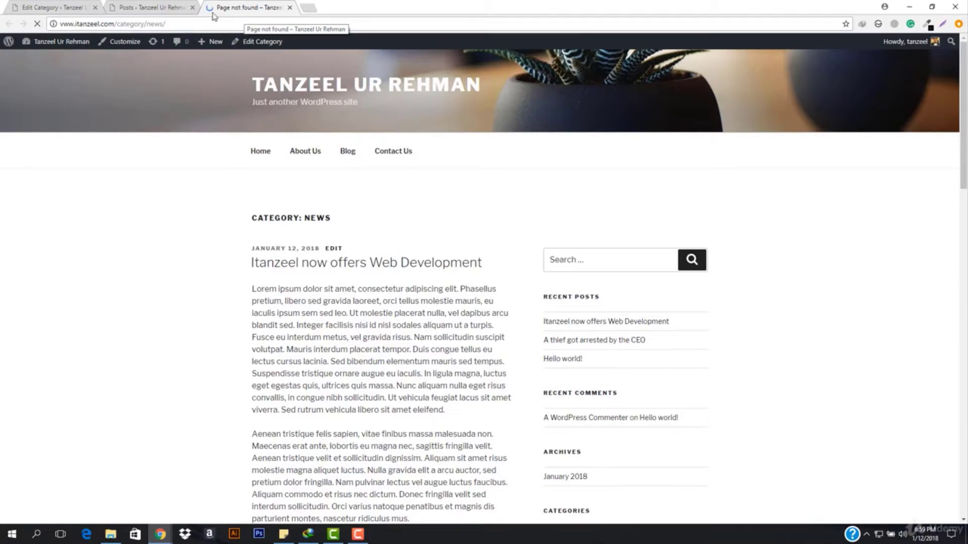
click(56, 7)
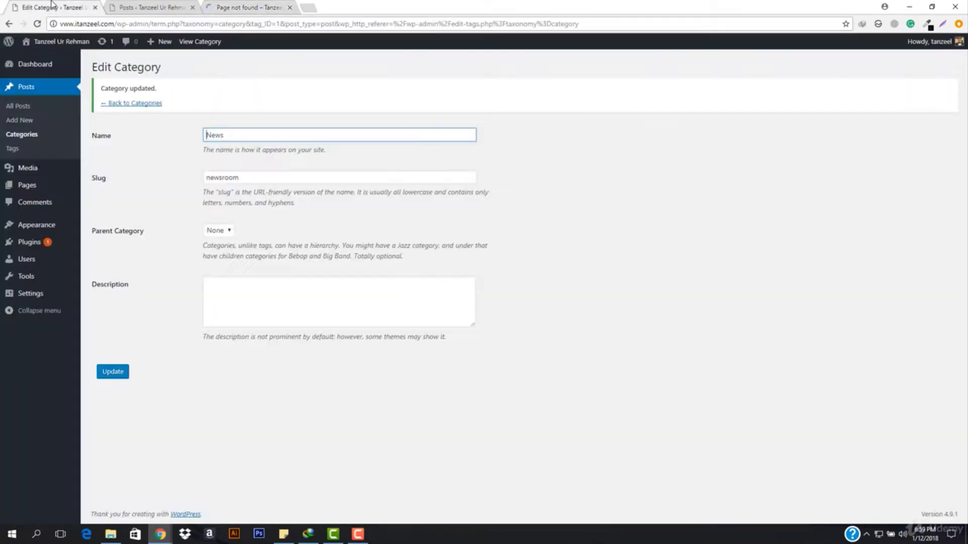
Step: Load the News archive at its new category/newsroom address in the open archive page
click(216, 11)
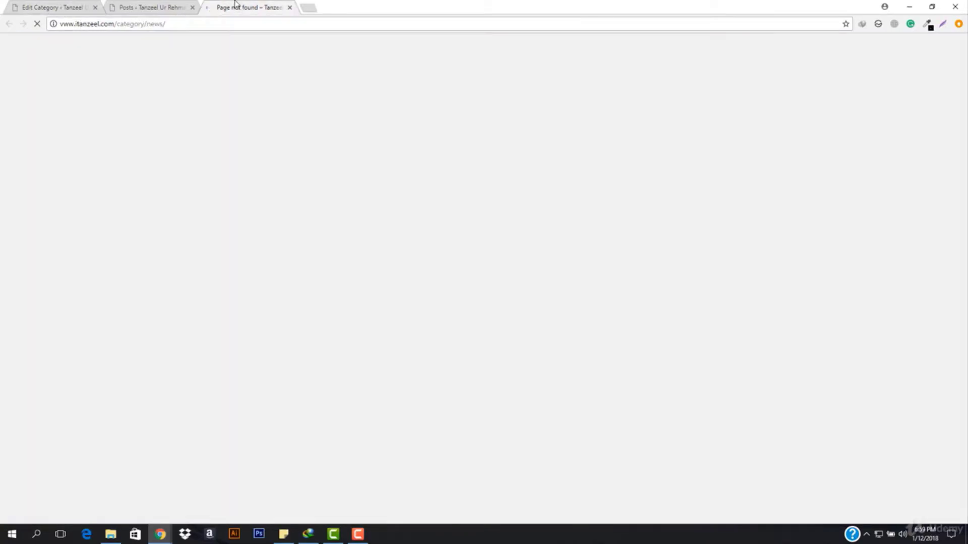
click(163, 28)
click(163, 26)
text(room)
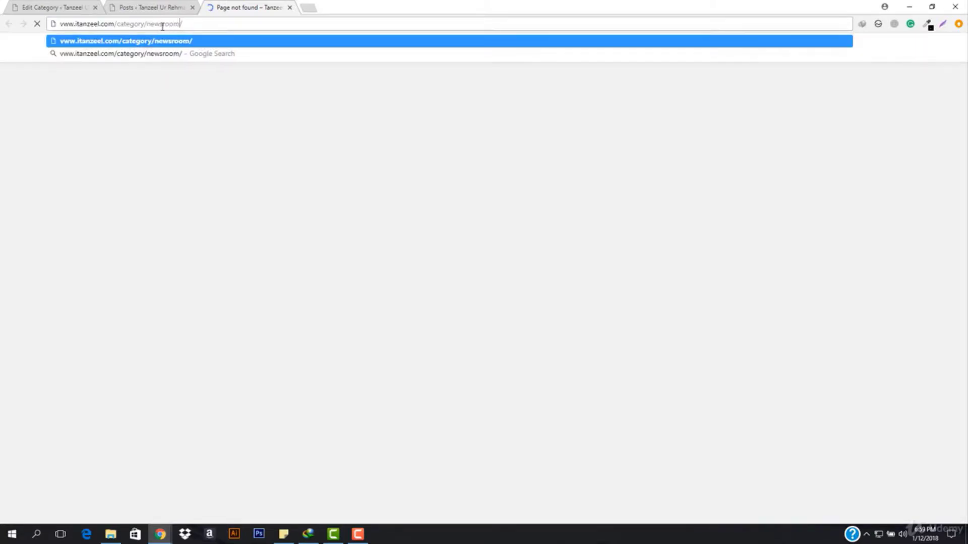
key(Return)
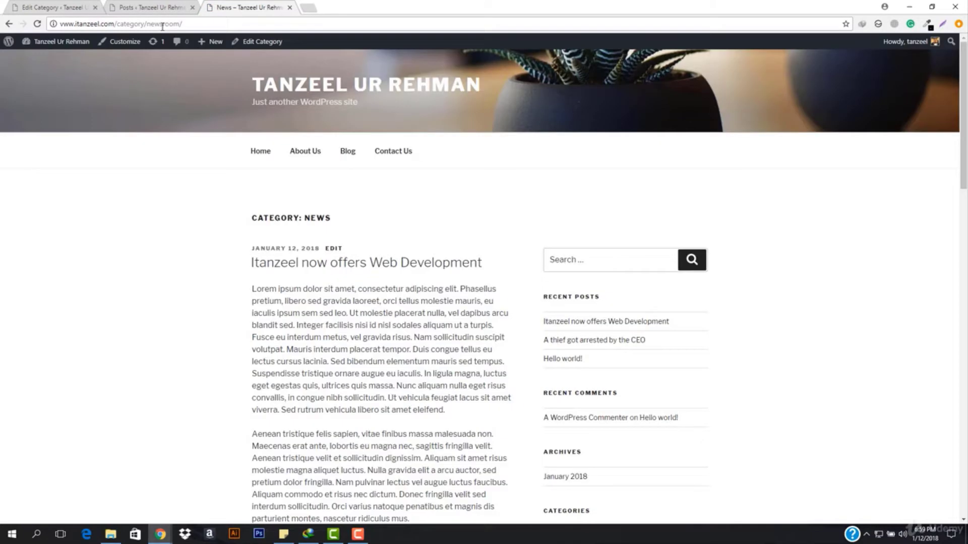
Step: Compare the News category's settings with its archive page, checking the category heading and the posts listed there
click(45, 8)
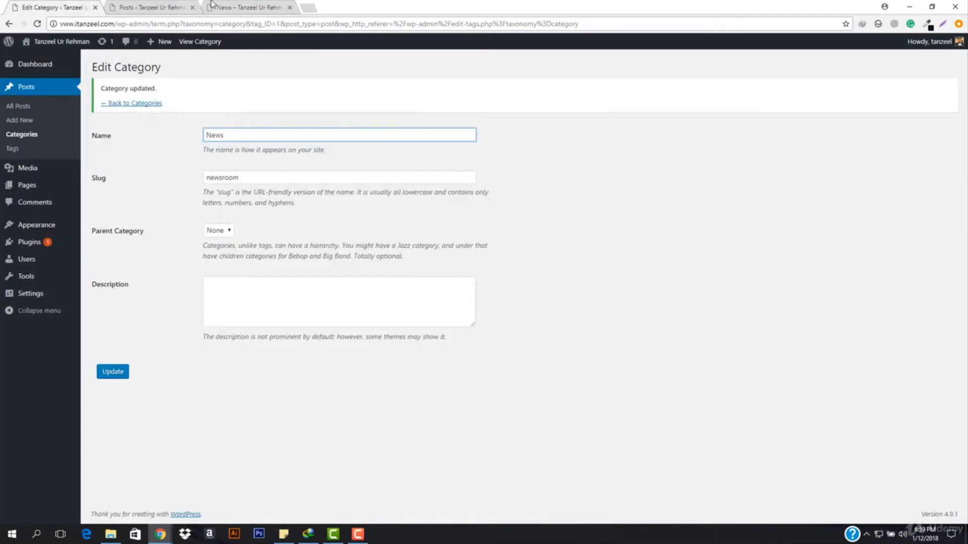
click(212, 5)
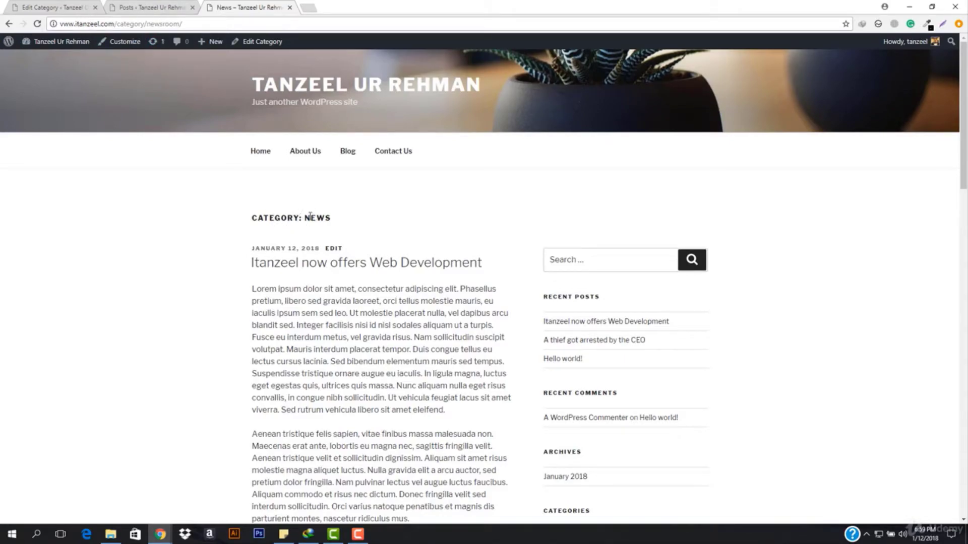
double_click(329, 219)
click(352, 222)
scroll(352, 222, down, 20)
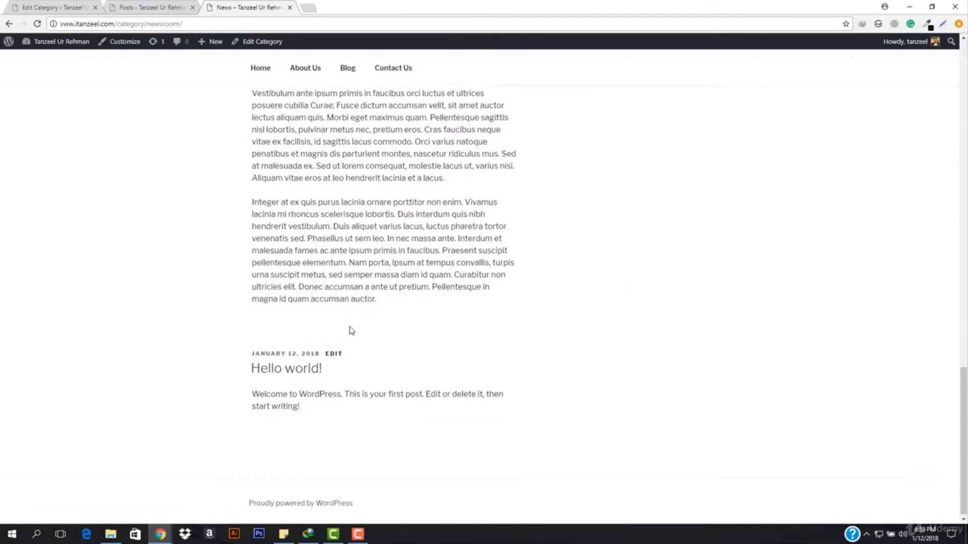
scroll(349, 329, up, 20)
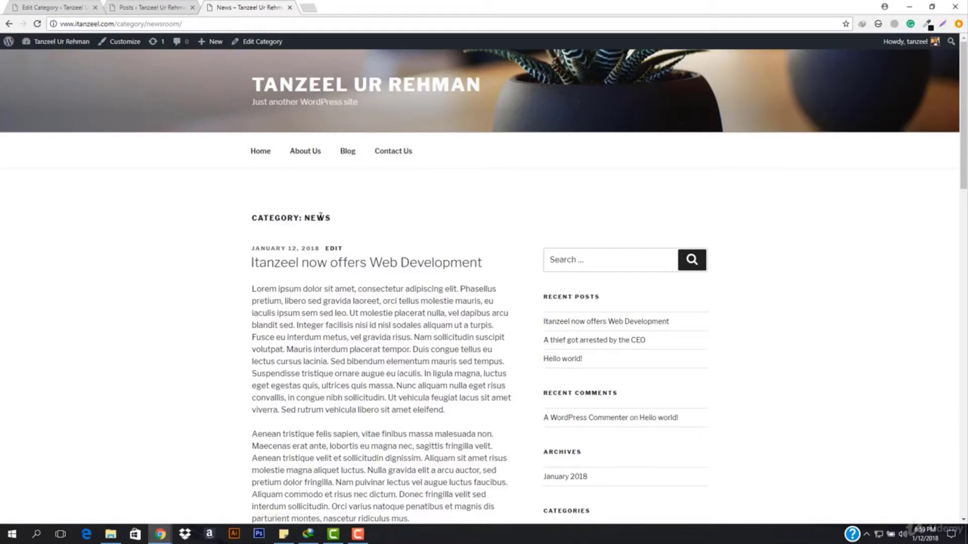
scroll(363, 327, down, 15)
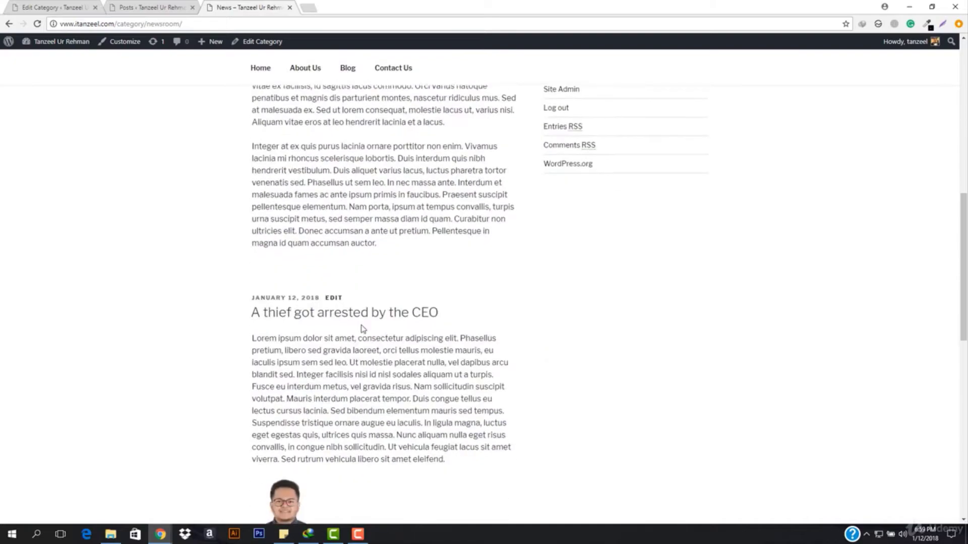
Step: Return to the category list and add a new category named Feature, leaving its slug blank
click(67, 6)
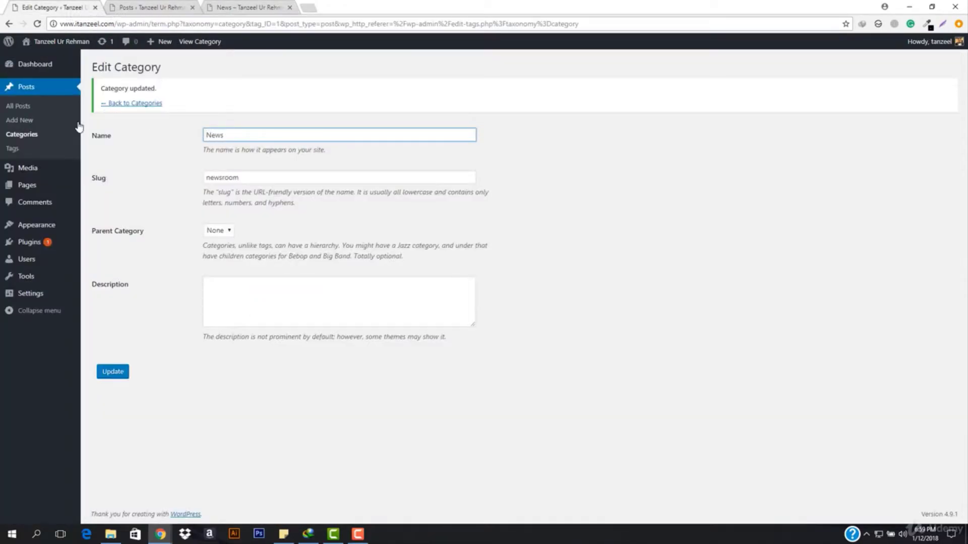
click(138, 105)
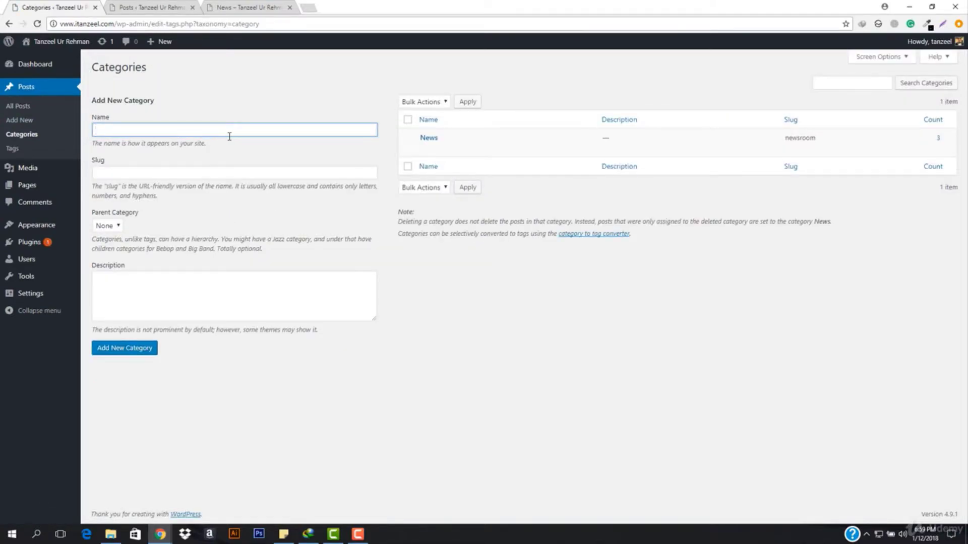
text(Feature)
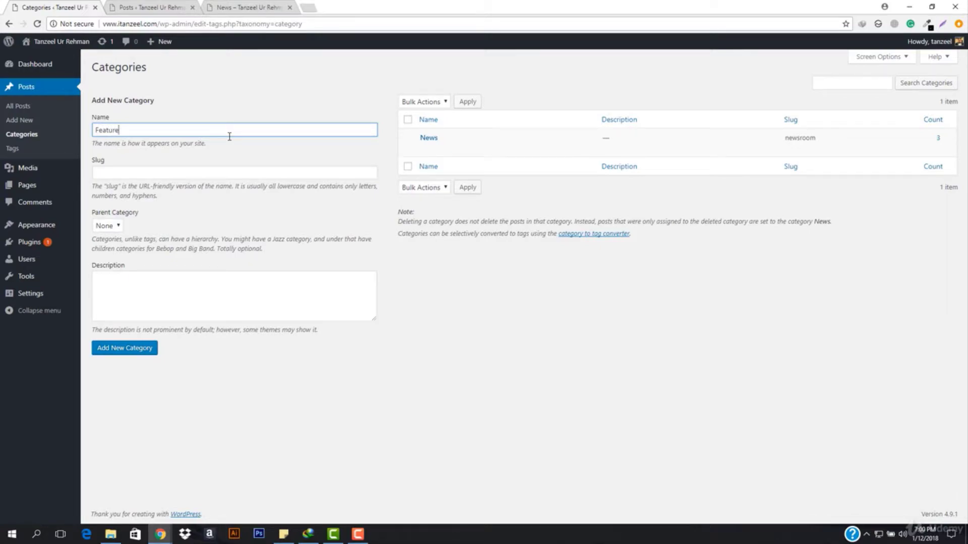
click(132, 348)
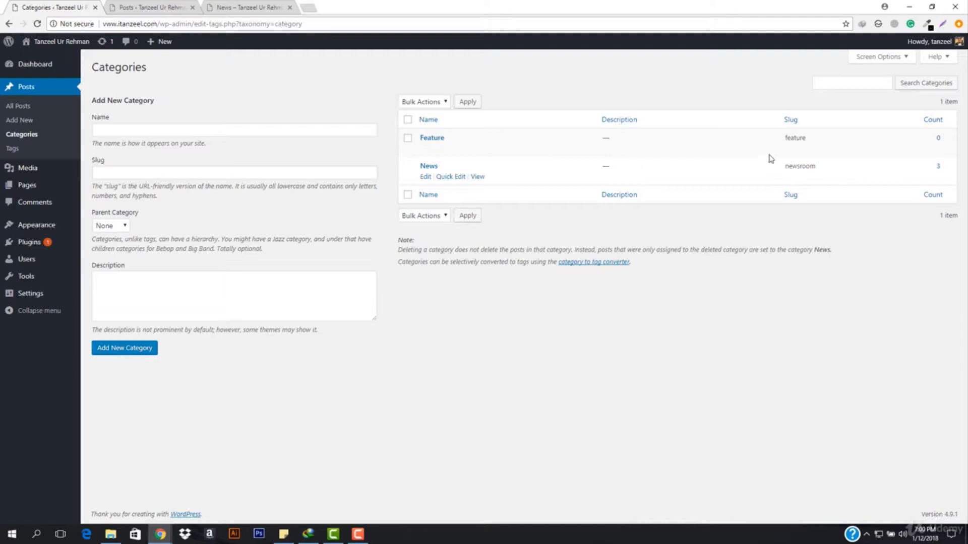
Step: Add a new category named Press Release with the slug press-release
click(160, 128)
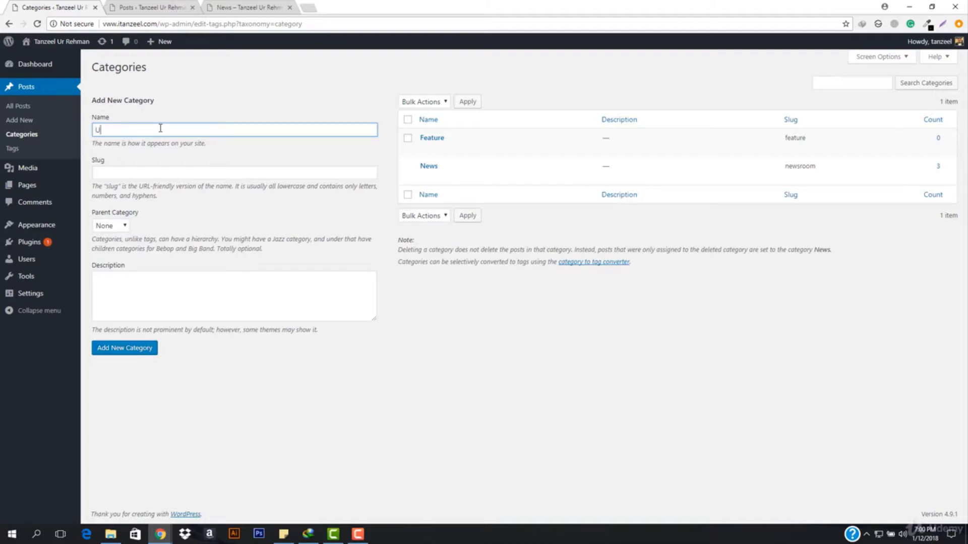
text(Press Release)
click(128, 179)
text(press)
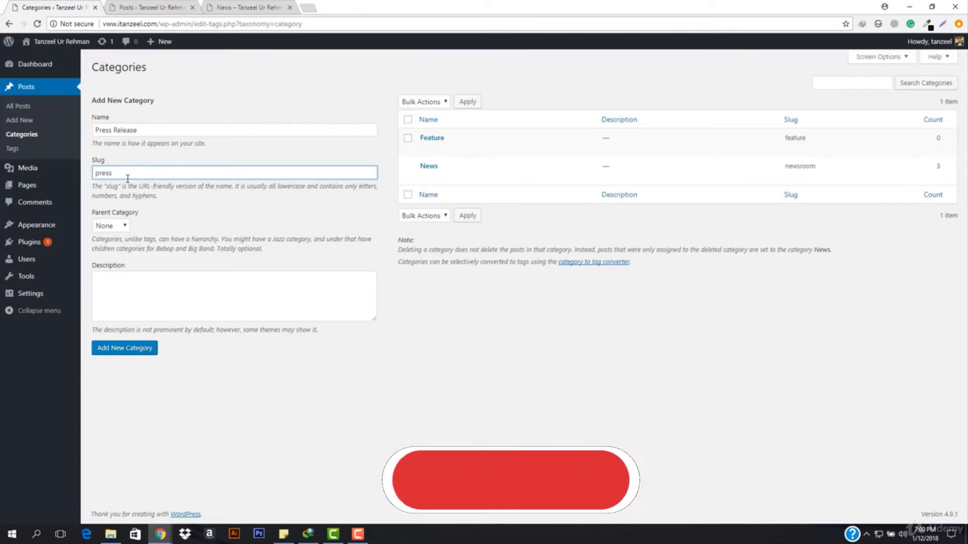
text(release)
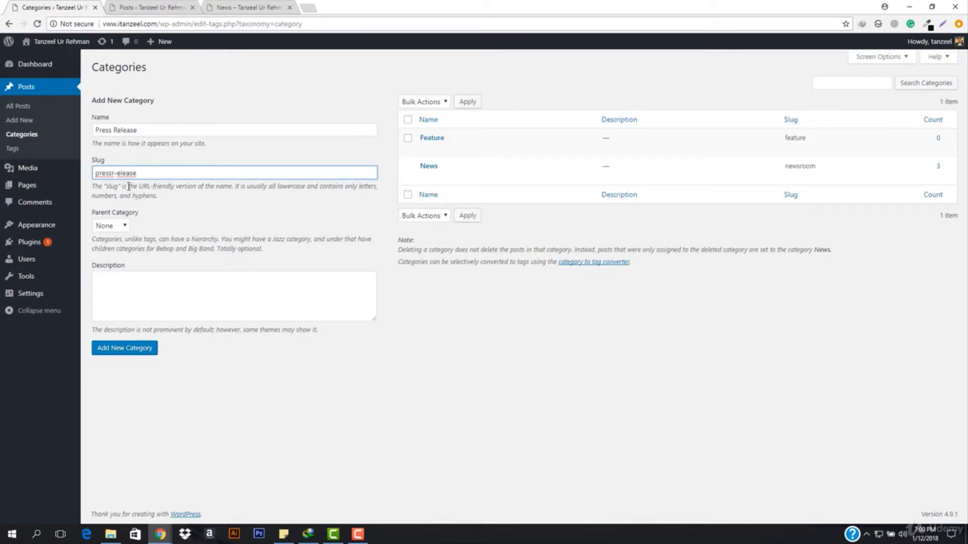
key(BackSpace)
click(123, 347)
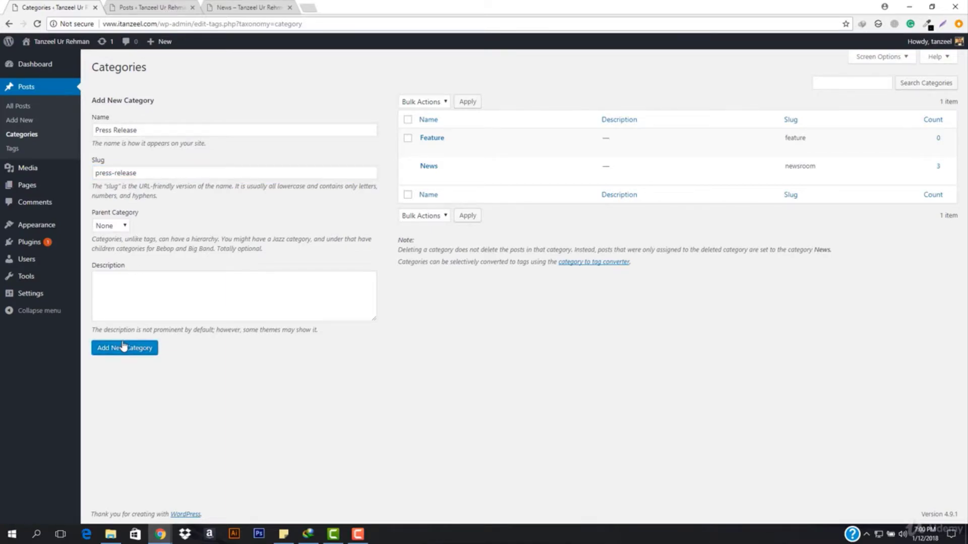
mouse_move(454, 146)
click(134, 352)
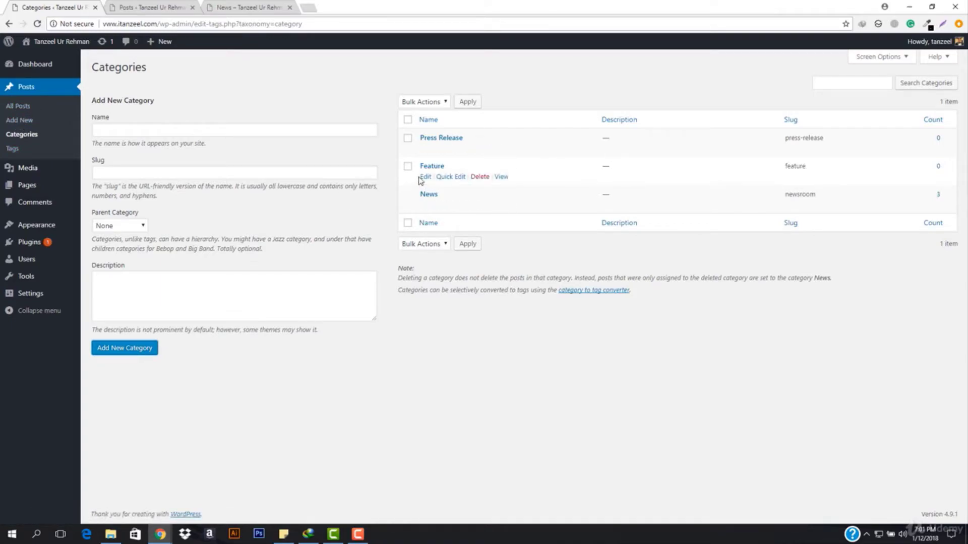
Step: Open the list of all posts in a new browser tab and close the older posts and News archive tabs
right_click(11, 106)
click(45, 117)
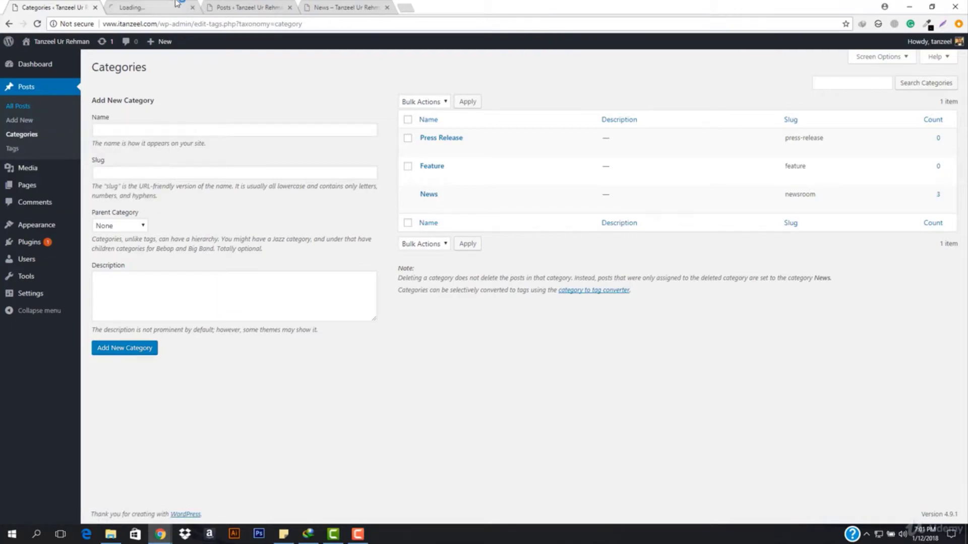
middle_click(217, 3)
middle_click(217, 3)
click(146, 5)
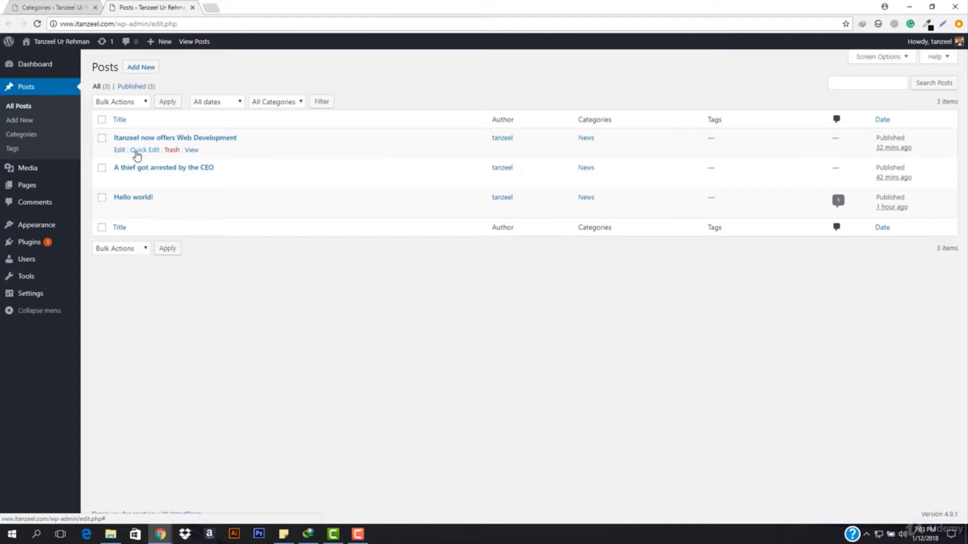
Step: Quick-edit the post "Itanzeel now offers Web Development" to assign it to Feature instead of News, and update it
click(45, 4)
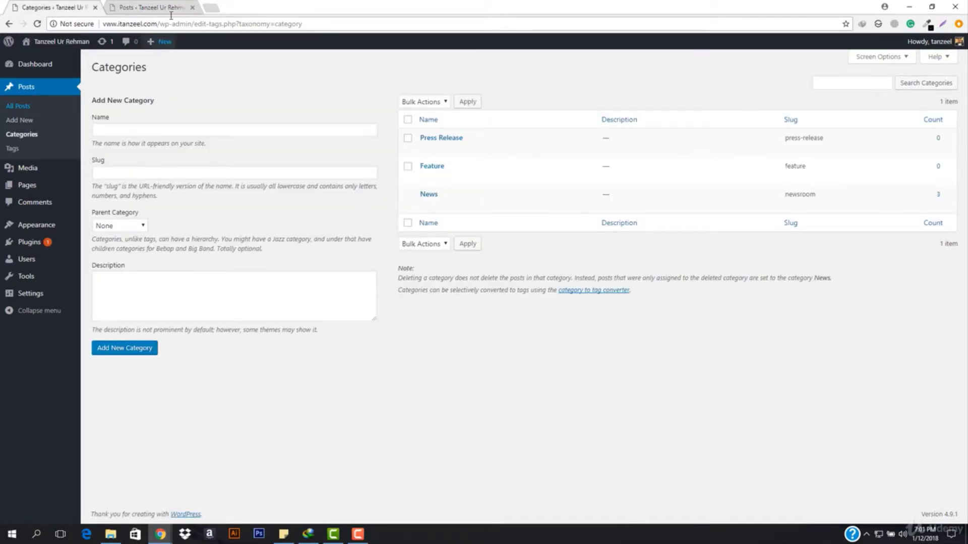
click(154, 7)
click(147, 151)
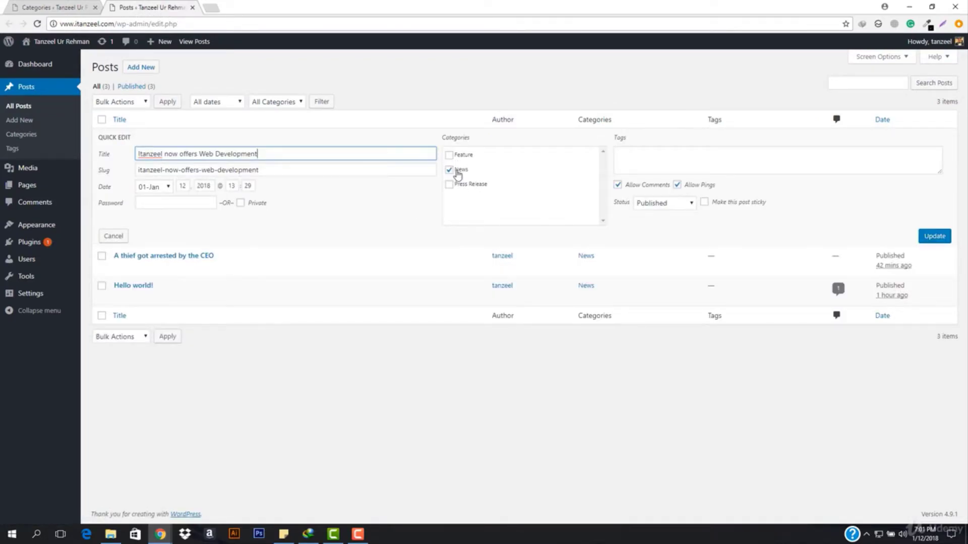
click(449, 156)
click(449, 171)
click(933, 237)
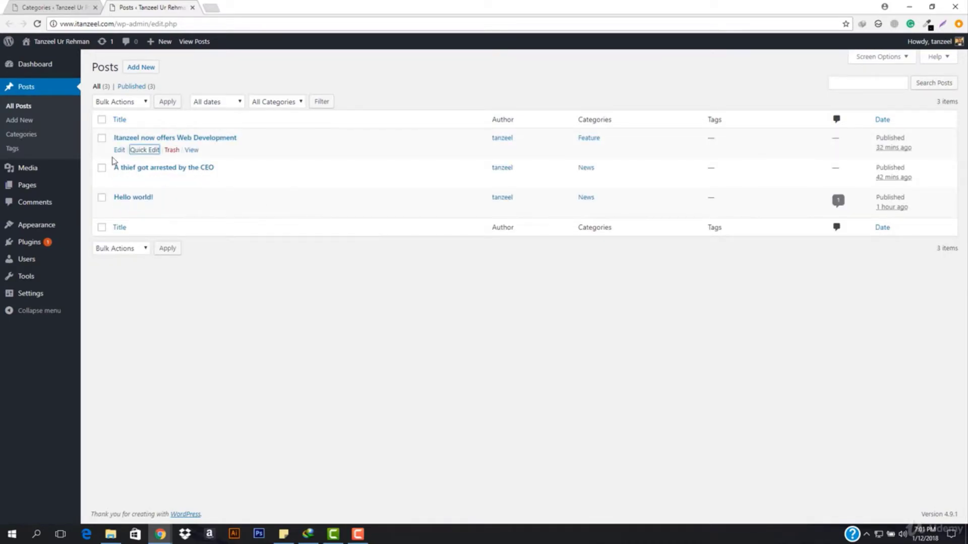
click(70, 7)
key(ctrl+Tab)
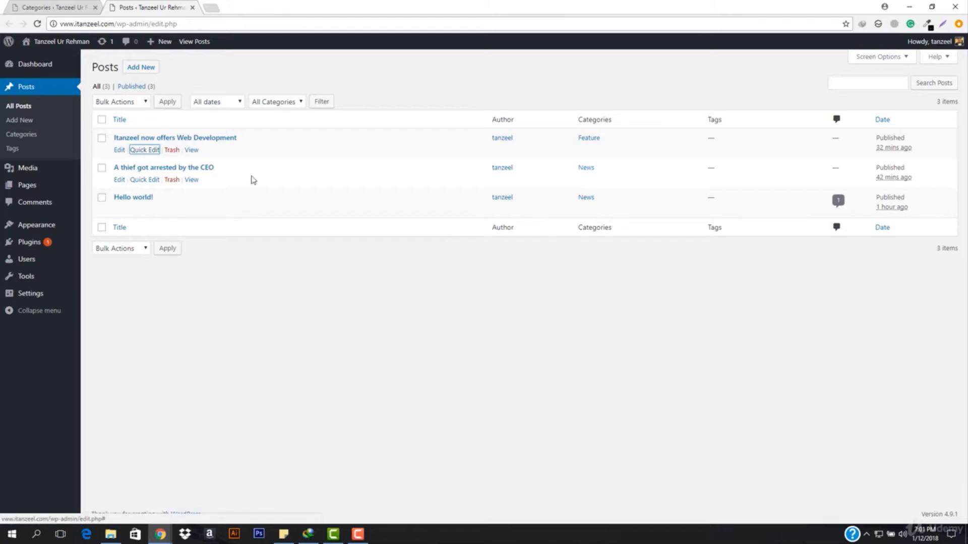
mouse_move(155, 213)
key(ctrl+shift+Tab)
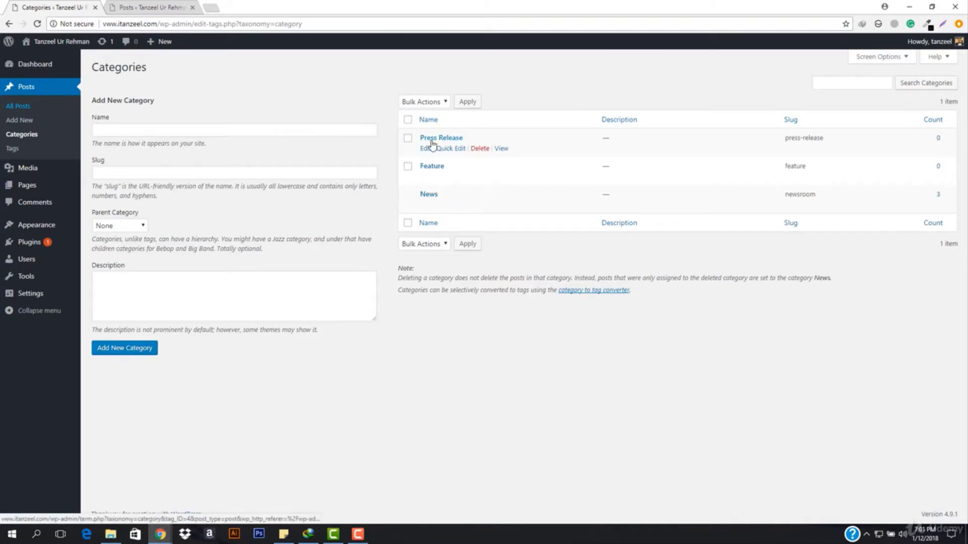
click(171, 6)
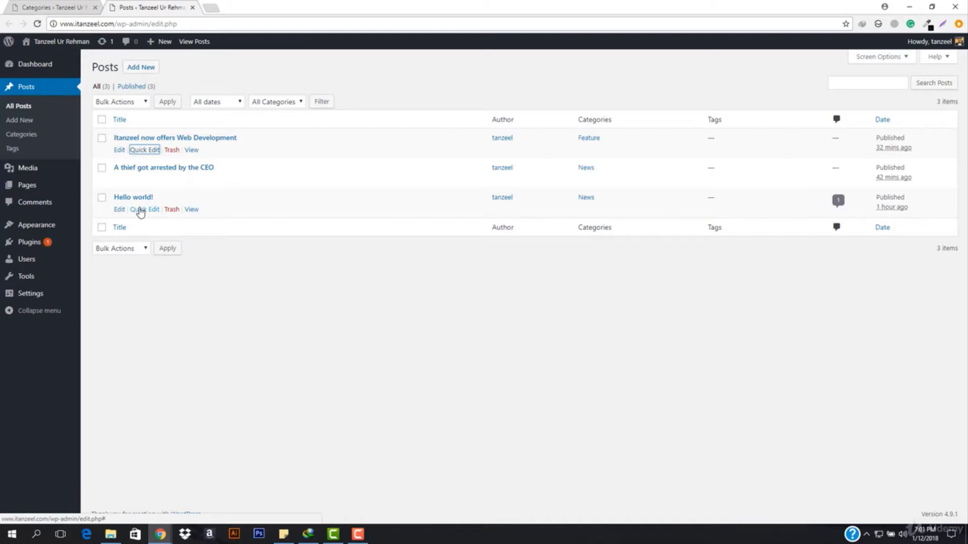
click(140, 210)
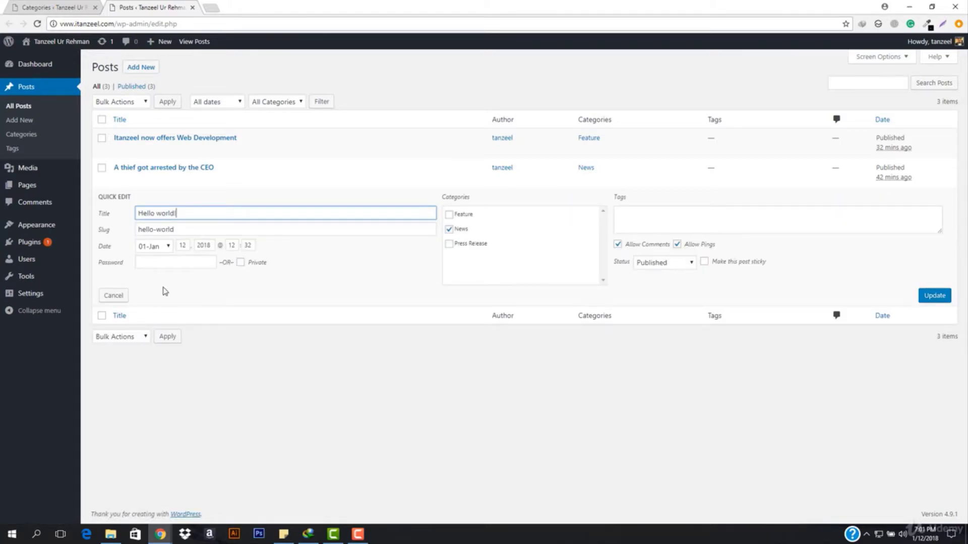
click(119, 302)
Step: Open the "Hello world!" post in the full editor, change its category from News to Press Release, and update it
click(119, 209)
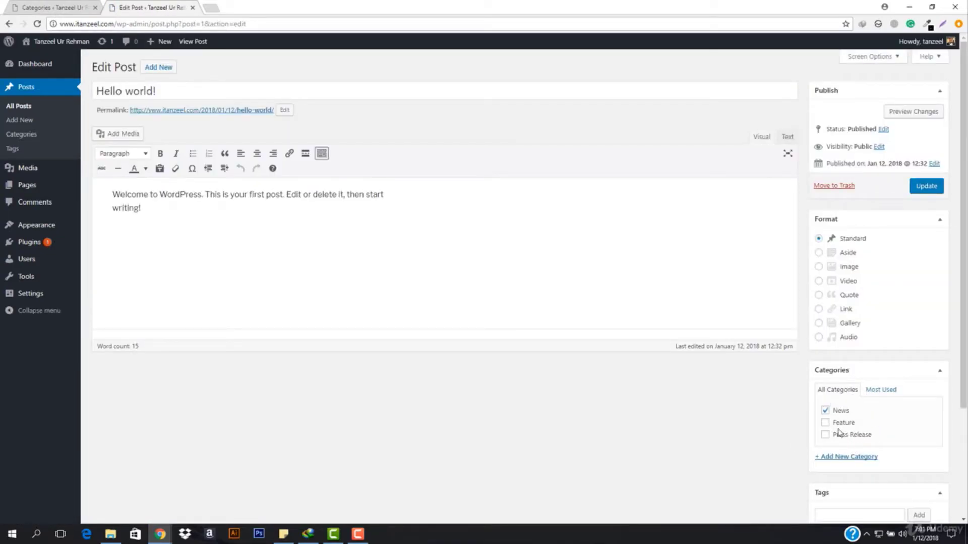
click(825, 411)
click(826, 436)
click(926, 186)
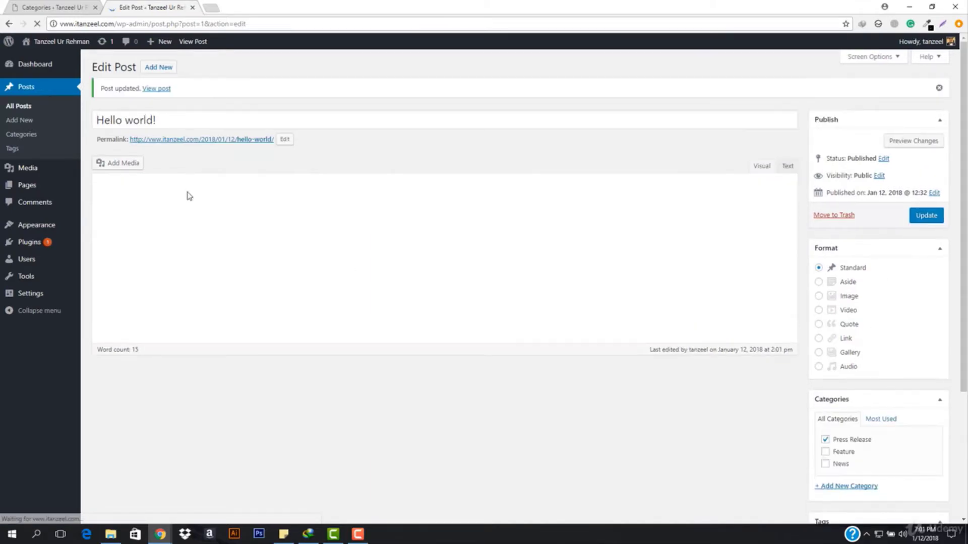
Step: Return to the category list and reload it to refresh the post counts
click(74, 10)
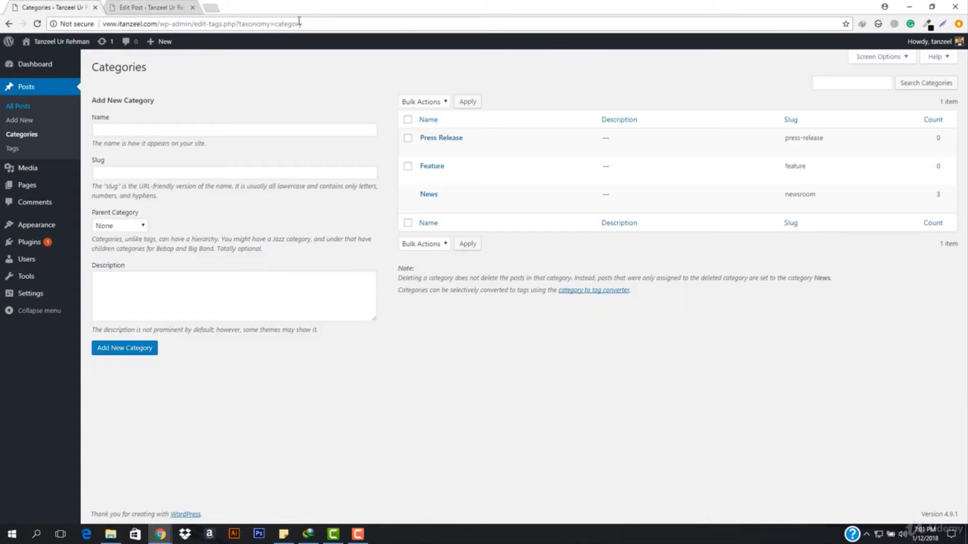
click(336, 19)
key(Return)
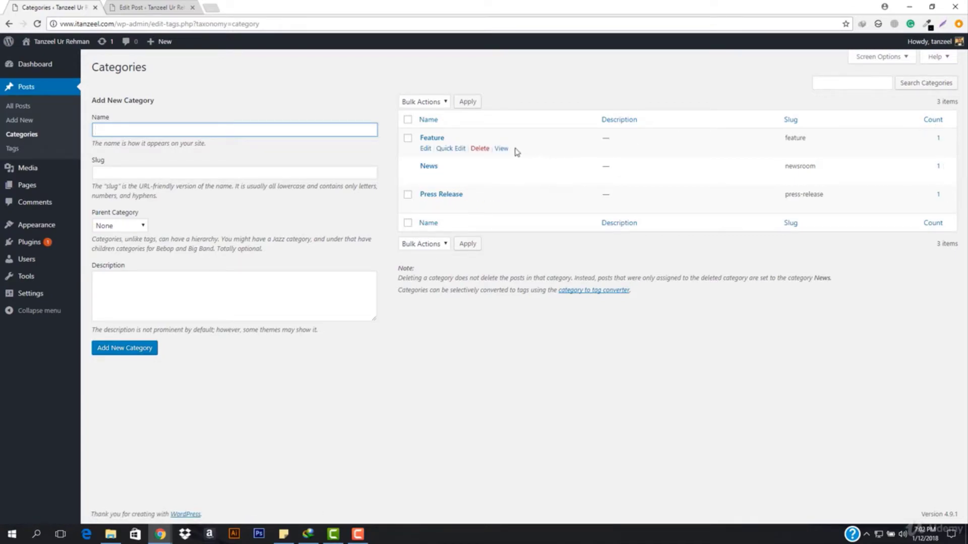
Step: View the Feature category's archive page in a new tab, close the post editor tab, check the archive's posts, and return to the category list
right_click(502, 151)
click(527, 157)
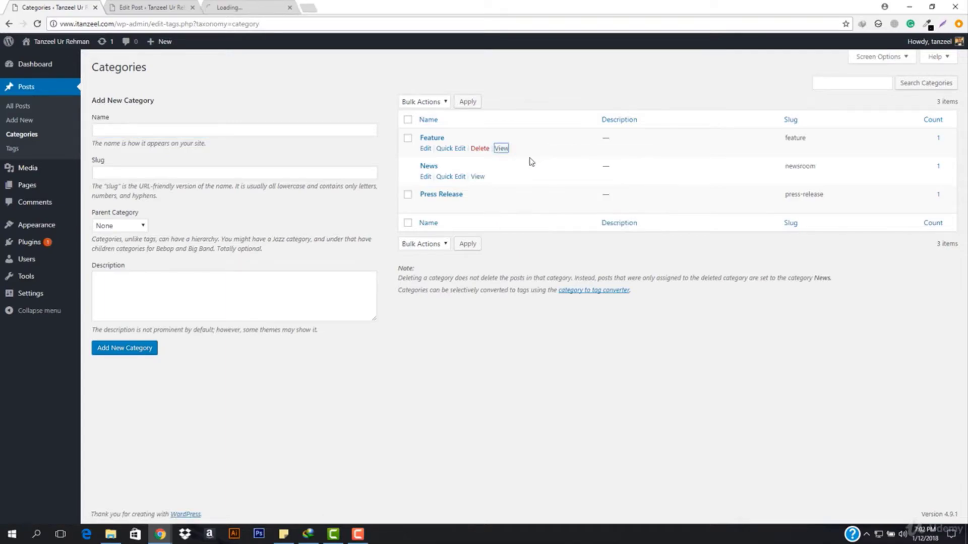
click(142, 7)
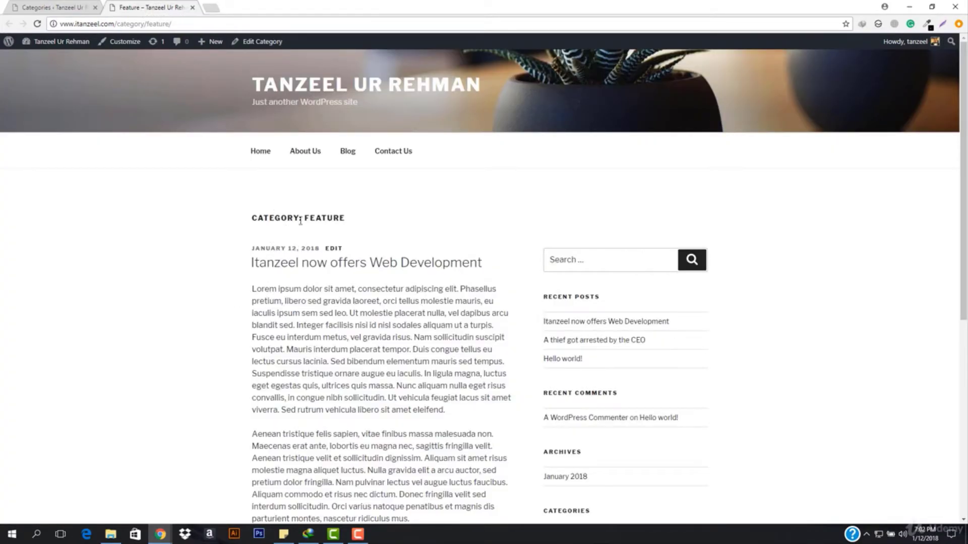
scroll(285, 282, down, 7)
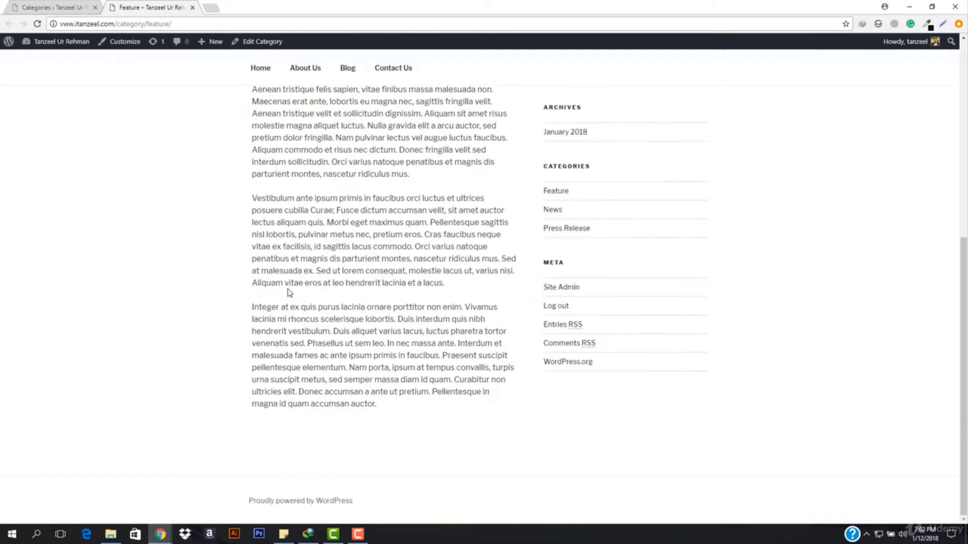
scroll(362, 385, up, 7)
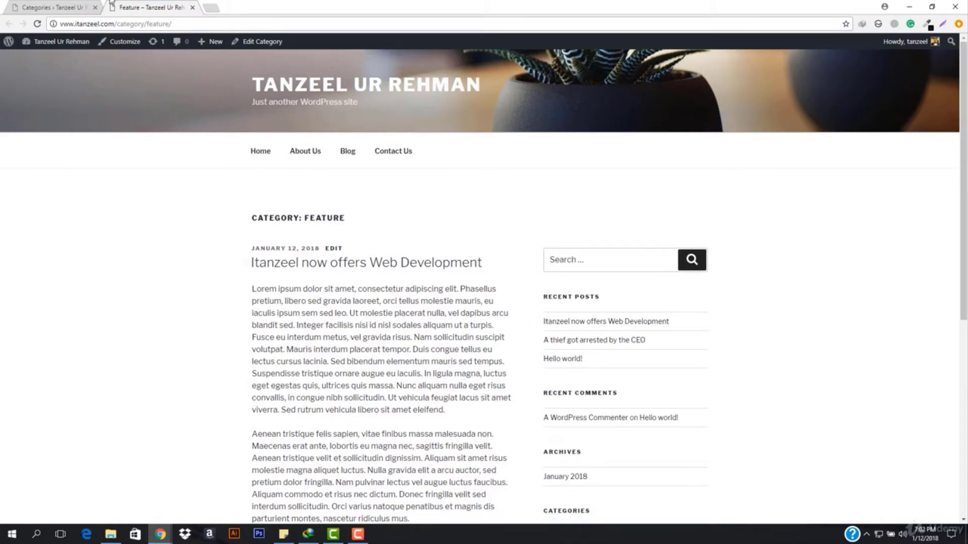
click(75, 6)
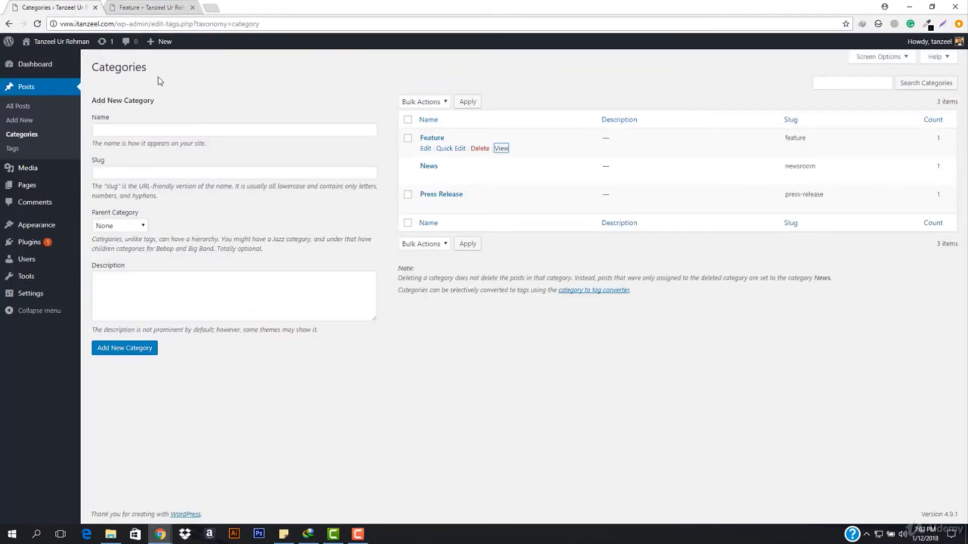
Step: Start a new post and title it "iTanzeel Now Offers Mobile Apps Development"
click(13, 123)
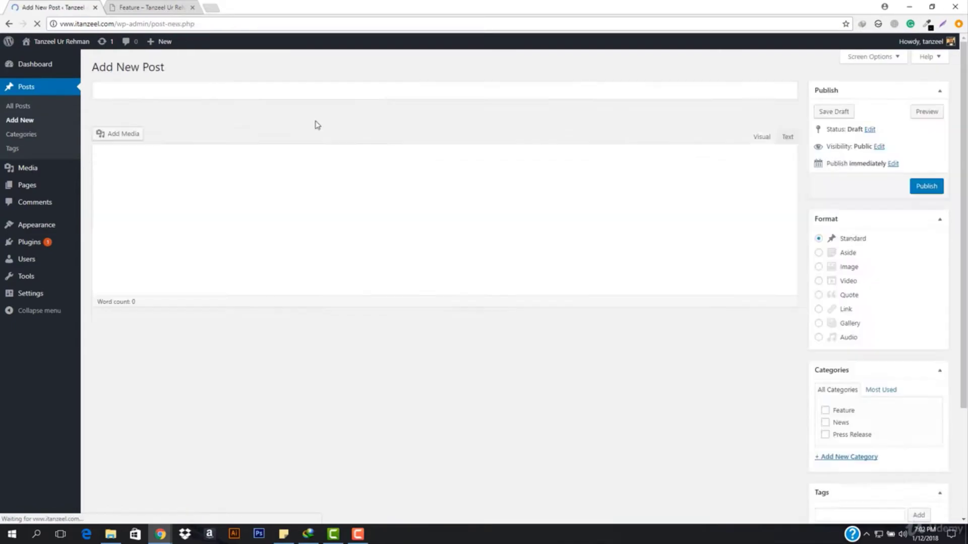
text(i)
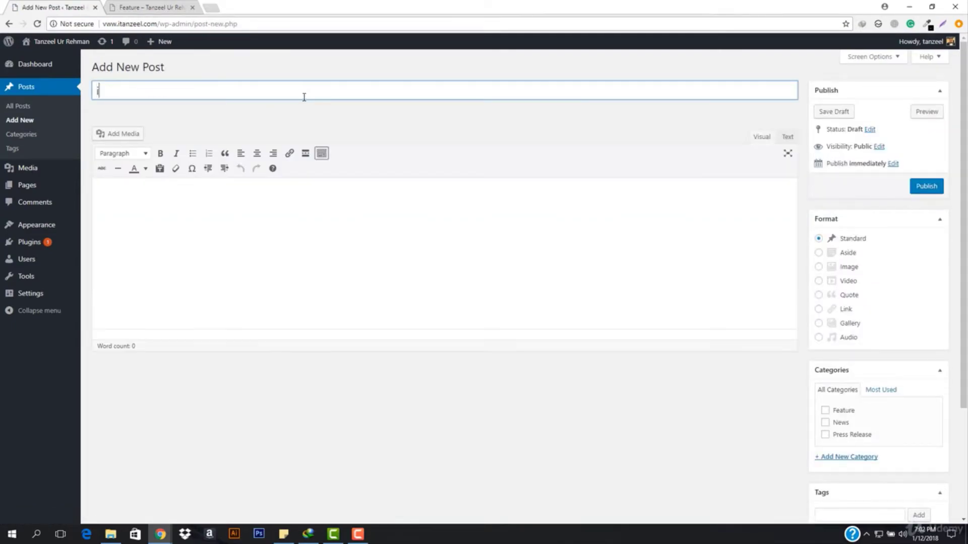
text(Tanzeel Noe)
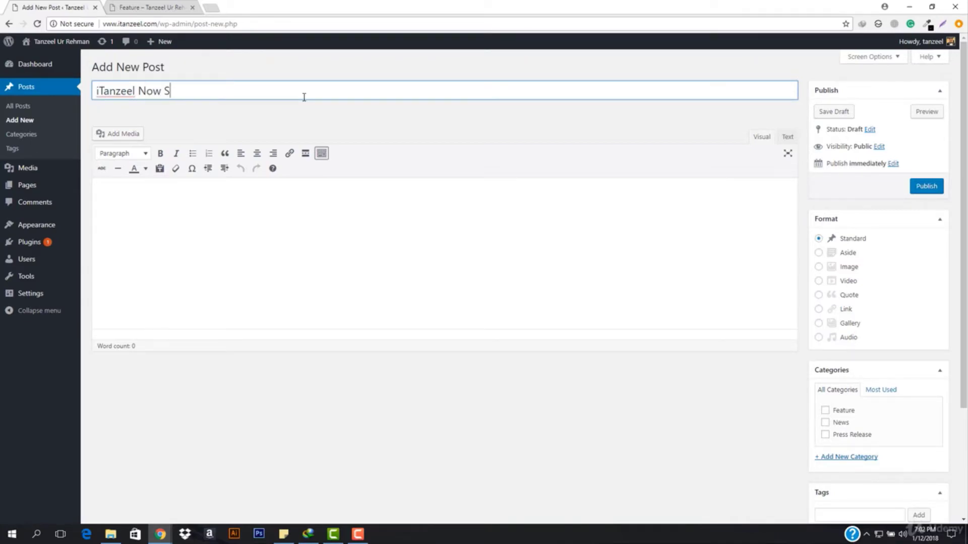
text( Offers Mobile A)
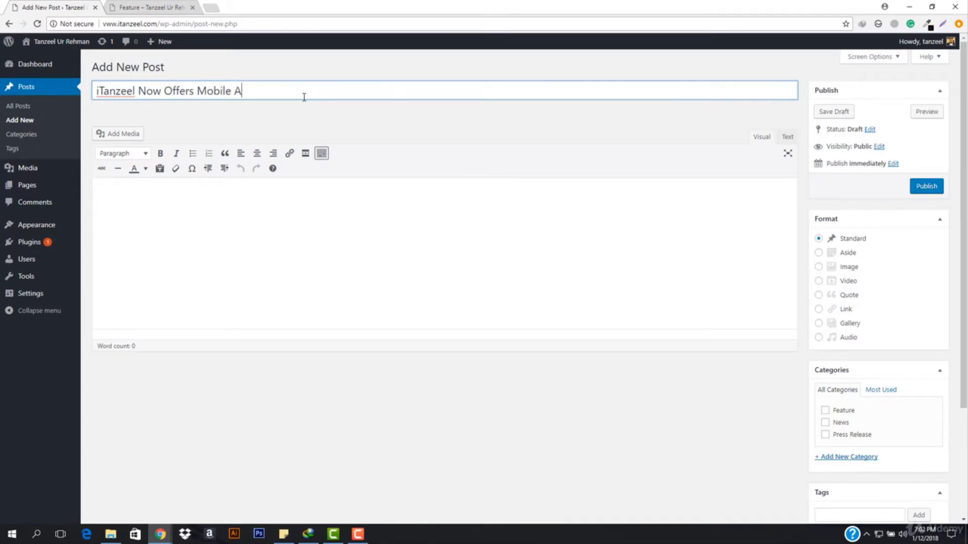
text(pps Development)
Step: Open the lipsum.com/feed/html page in a new tab and copy its first three Lorem Ipsum paragraphs
click(290, 232)
text(https://wordpress.org/plugins/weight-based-shipping-for-woocommerce/)
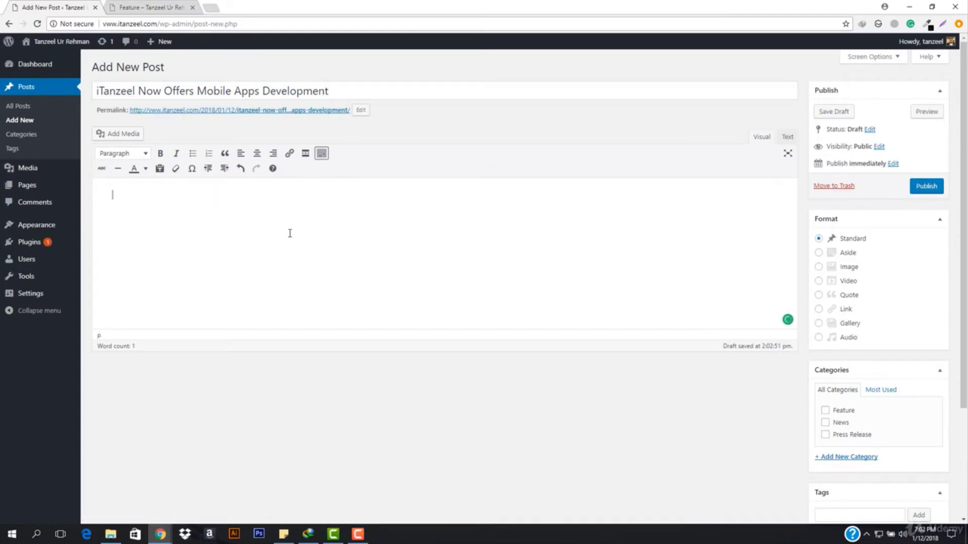
click(221, 8)
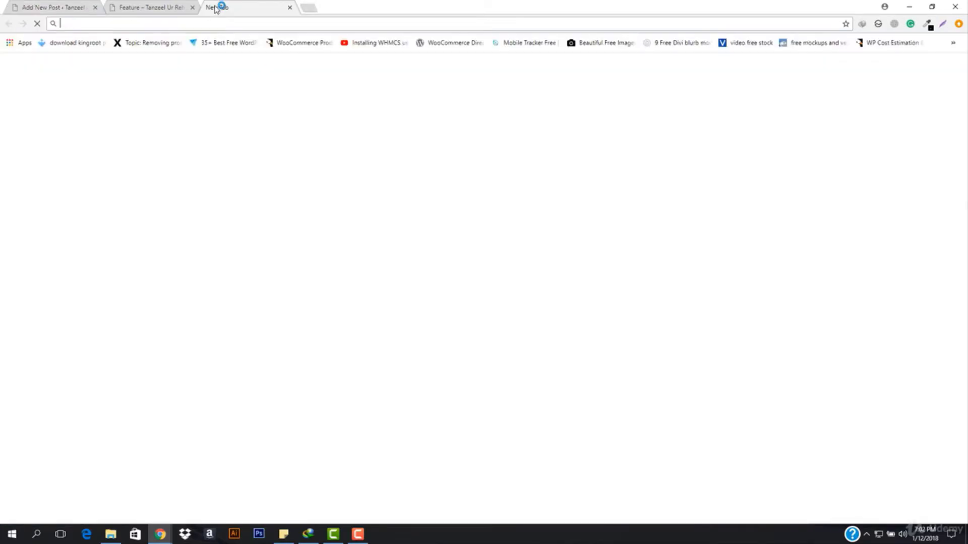
text(lipsum.com)
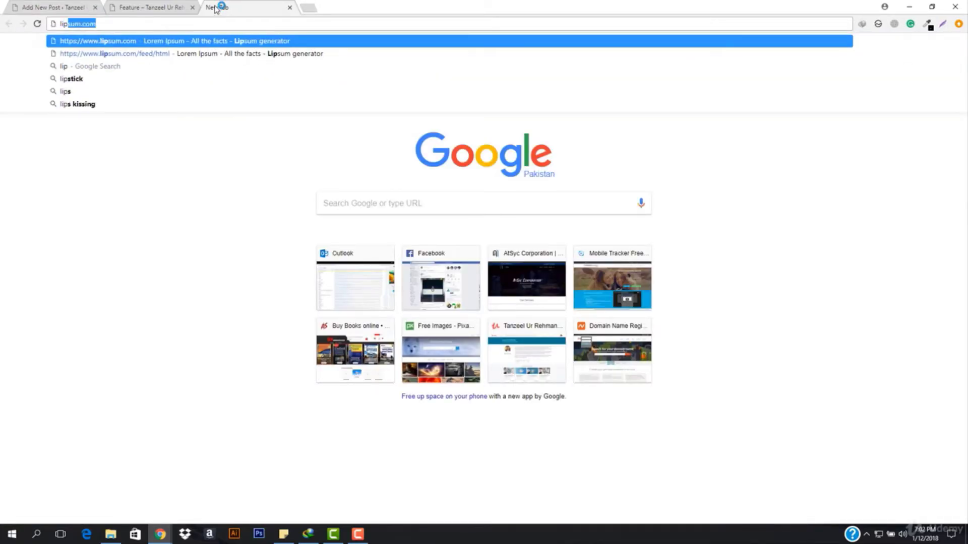
key(Down)
key(Return)
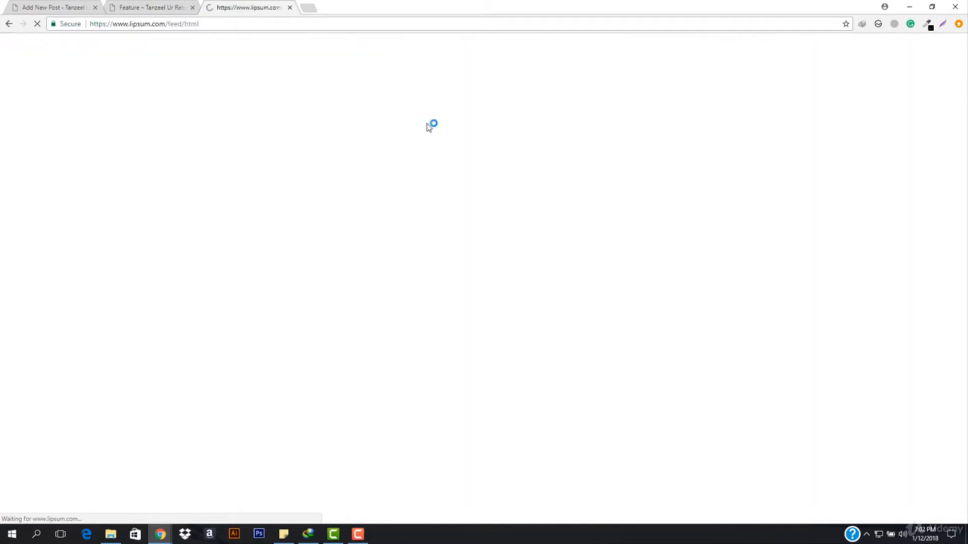
drag(256, 178, 646, 402)
key(ctrl+c)
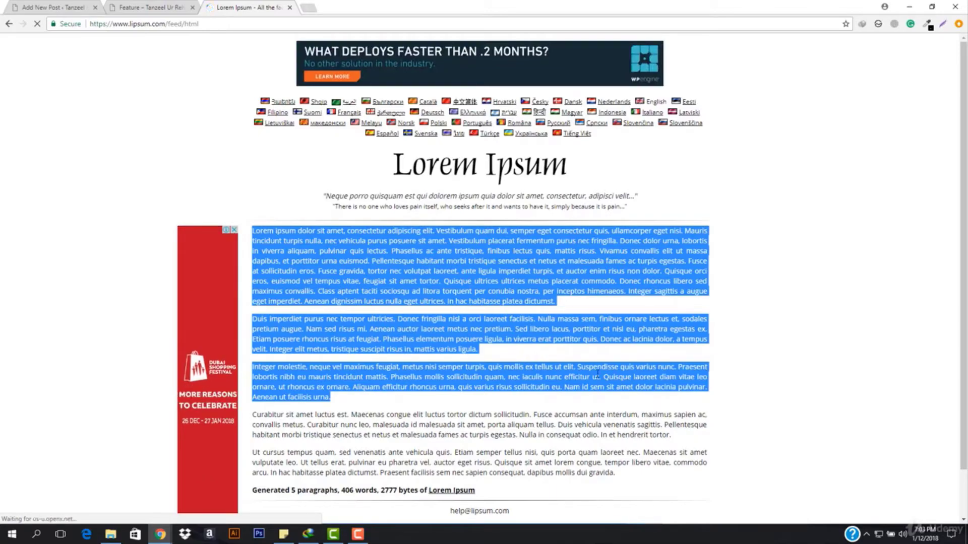
Step: Paste the copied paragraphs into the new post's body, assign it to the Feature category, and publish it
click(44, 9)
key(ctrl+v)
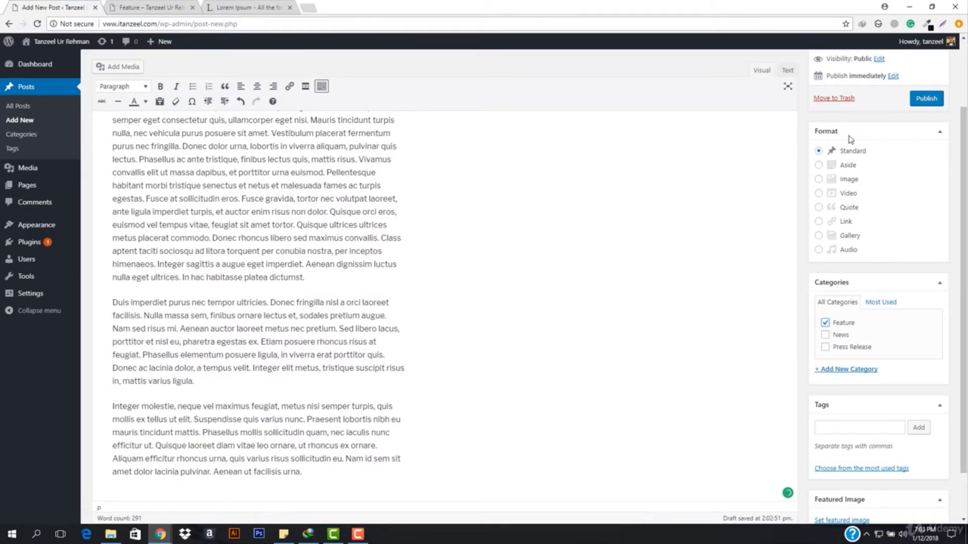
click(928, 100)
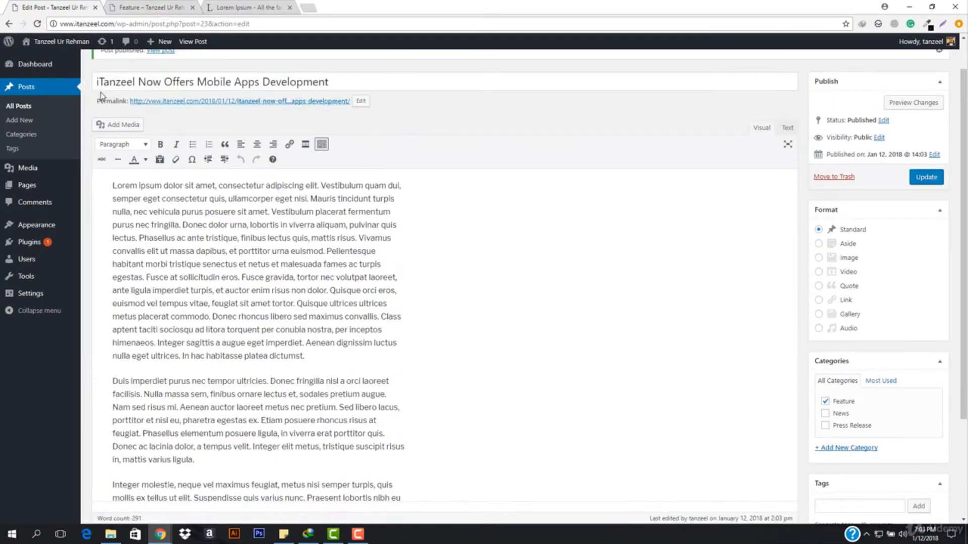
Step: Reload the Feature category's archive page and check its heading and the posts listed there
click(170, 4)
click(194, 27)
click(201, 27)
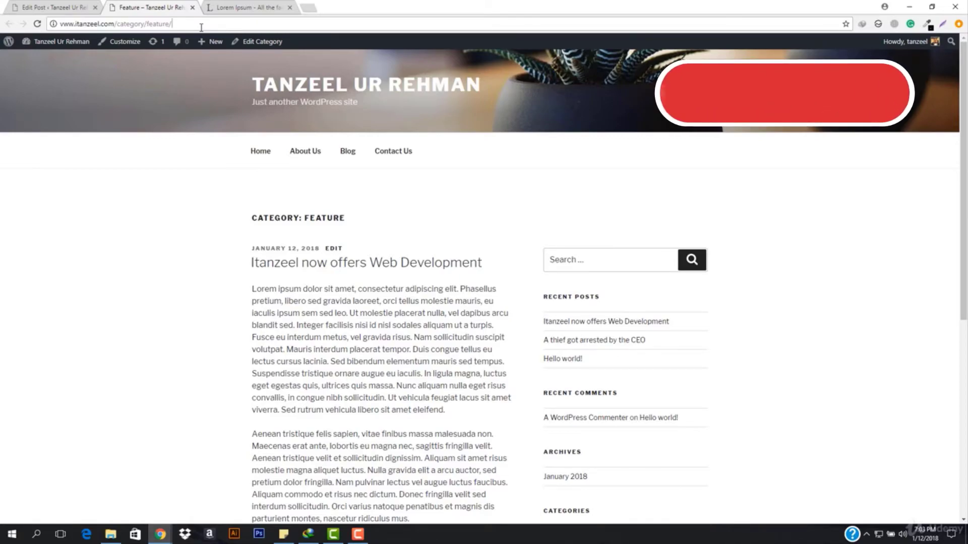
key(Return)
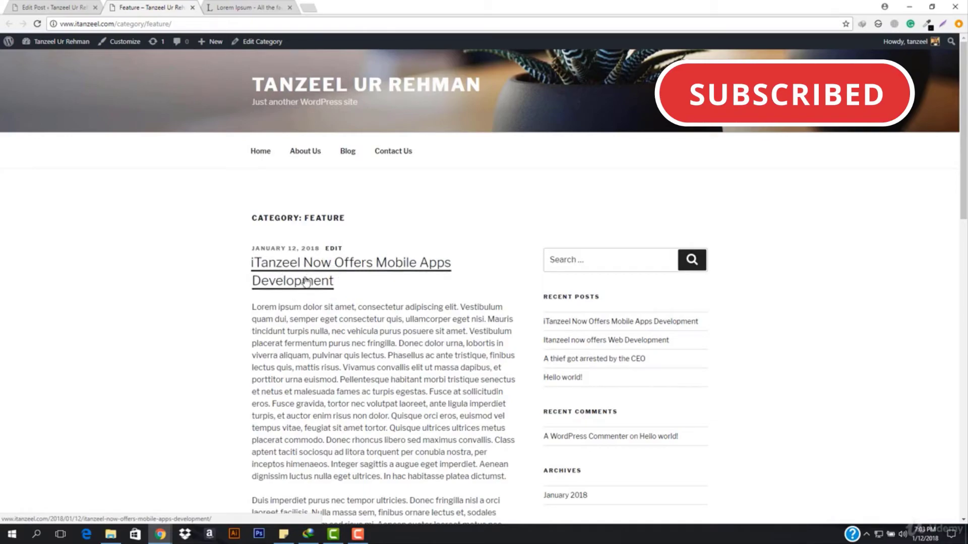
scroll(432, 274, down, 9)
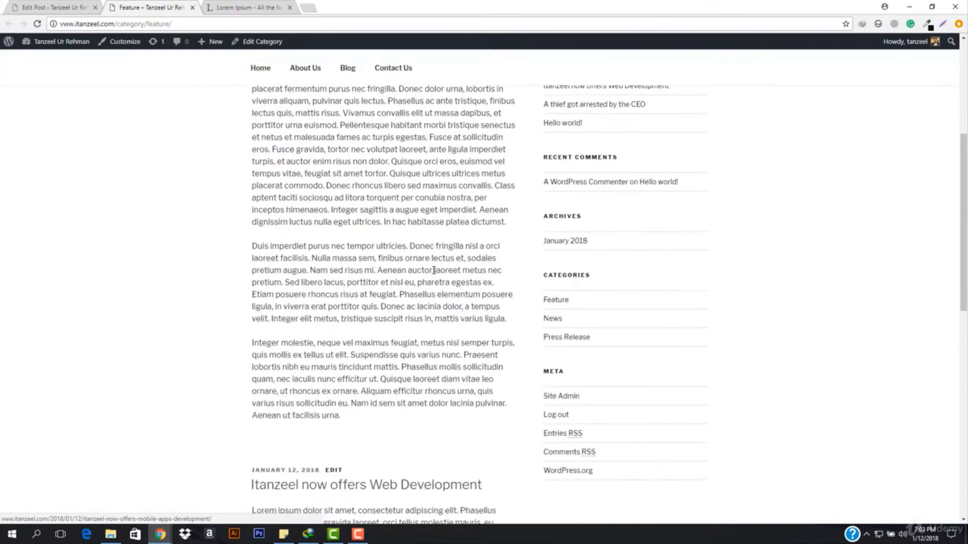
scroll(432, 276, up, 9)
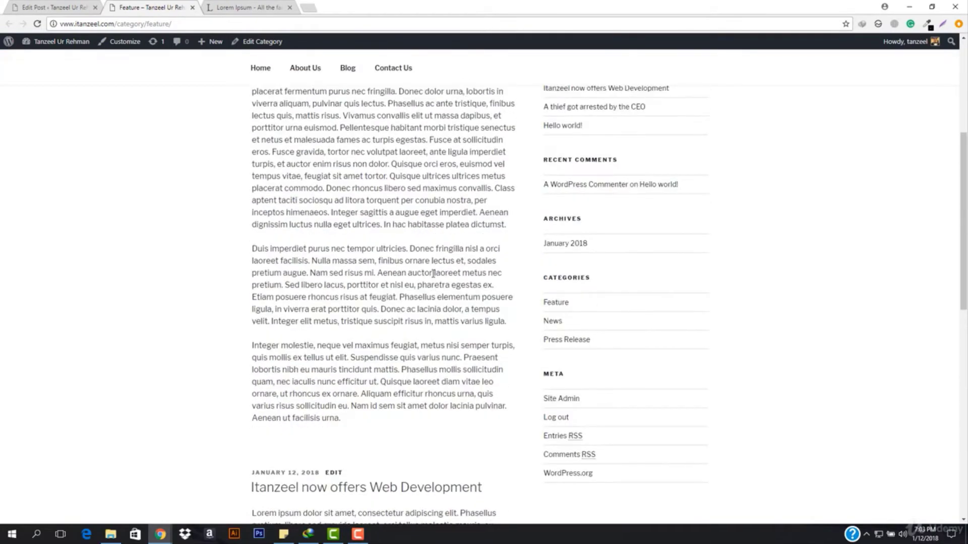
scroll(435, 279, down, 10)
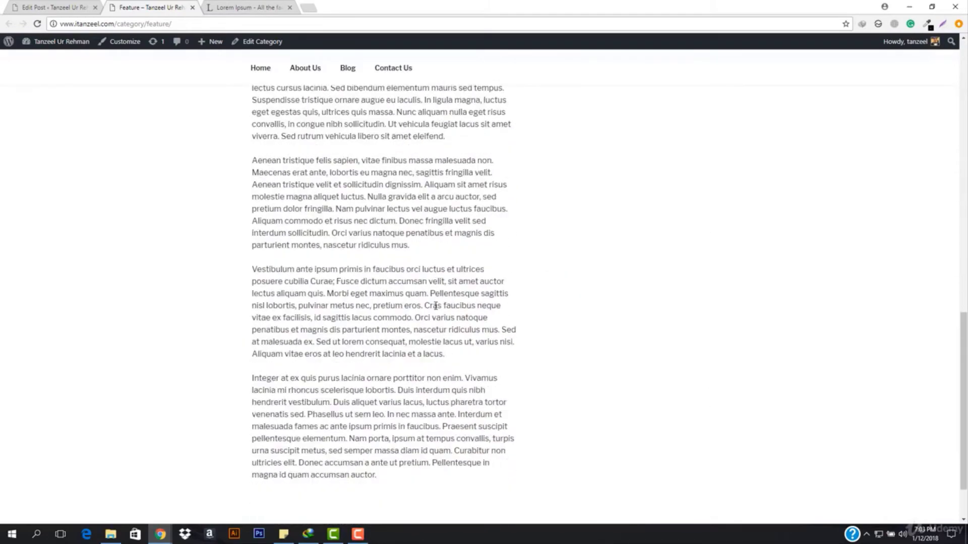
scroll(369, 406, up, 5)
scroll(368, 406, up, 5)
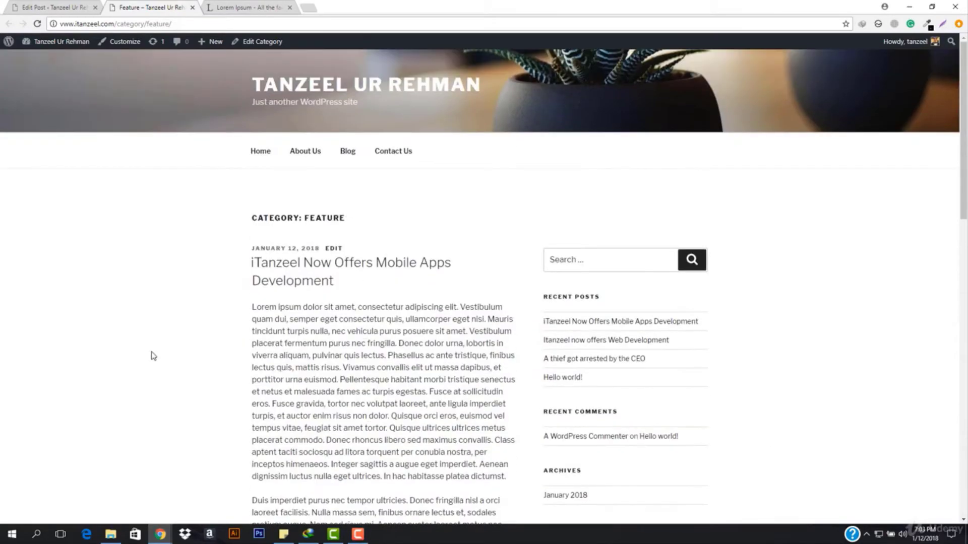
drag(247, 224, 407, 236)
click(196, 186)
Step: Go from the archive page to the site's admin menu editor and close the Lorem Ipsum tab
mouse_move(52, 42)
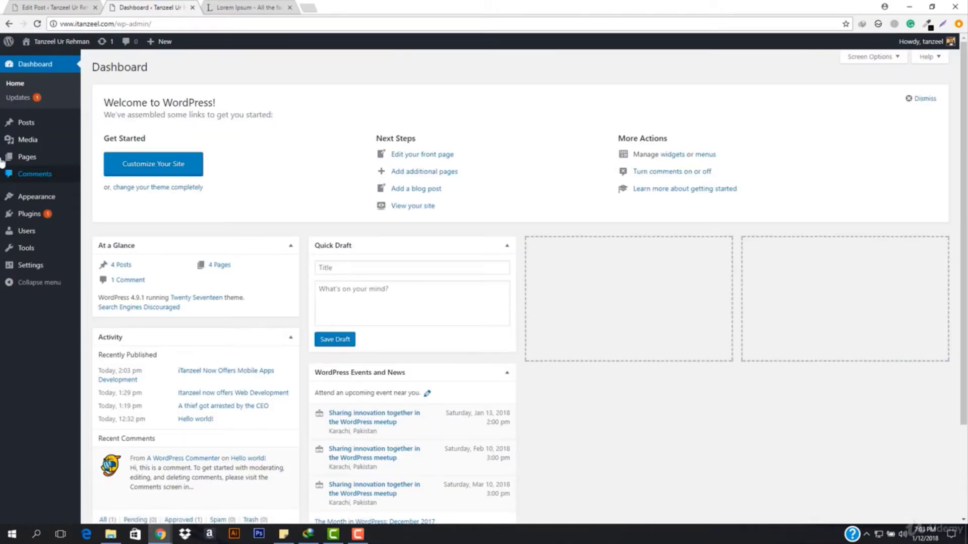
mouse_move(28, 167)
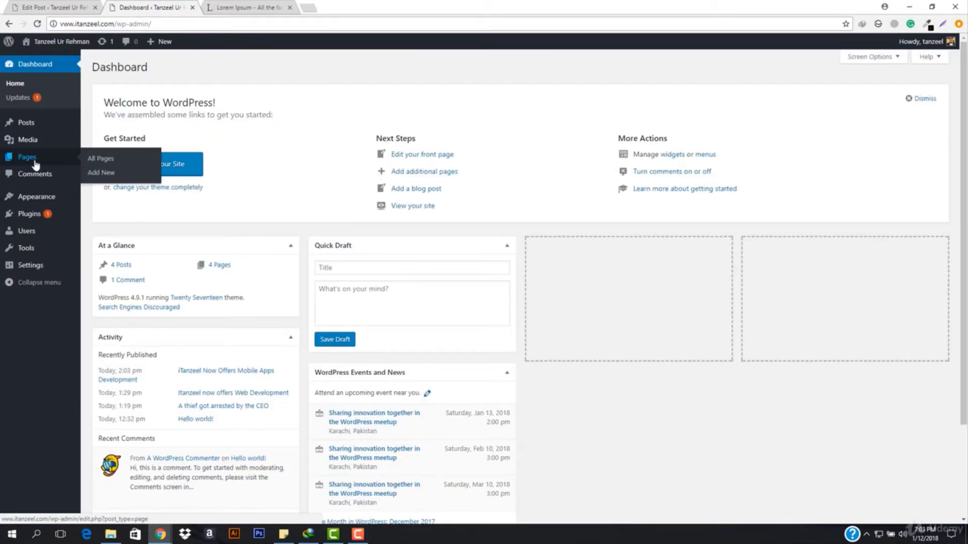
mouse_move(38, 198)
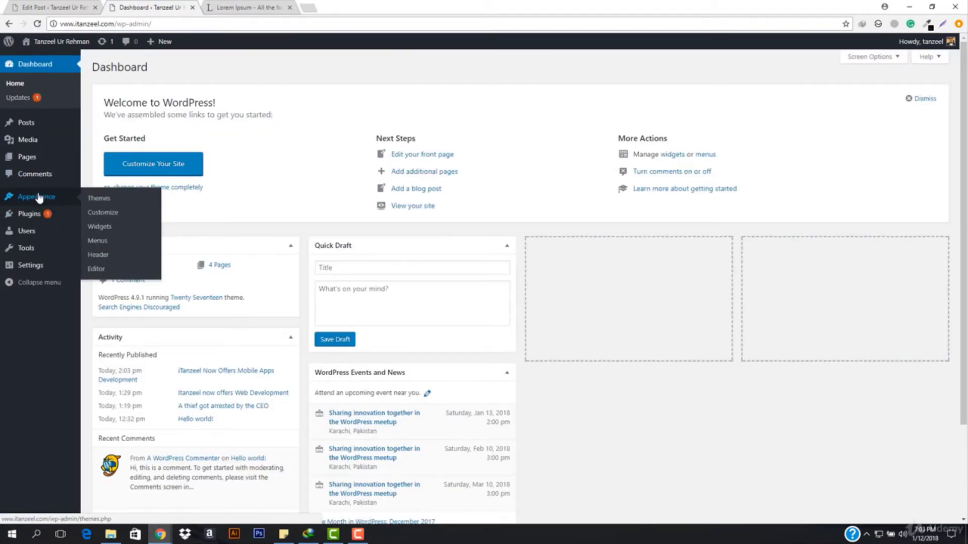
click(96, 241)
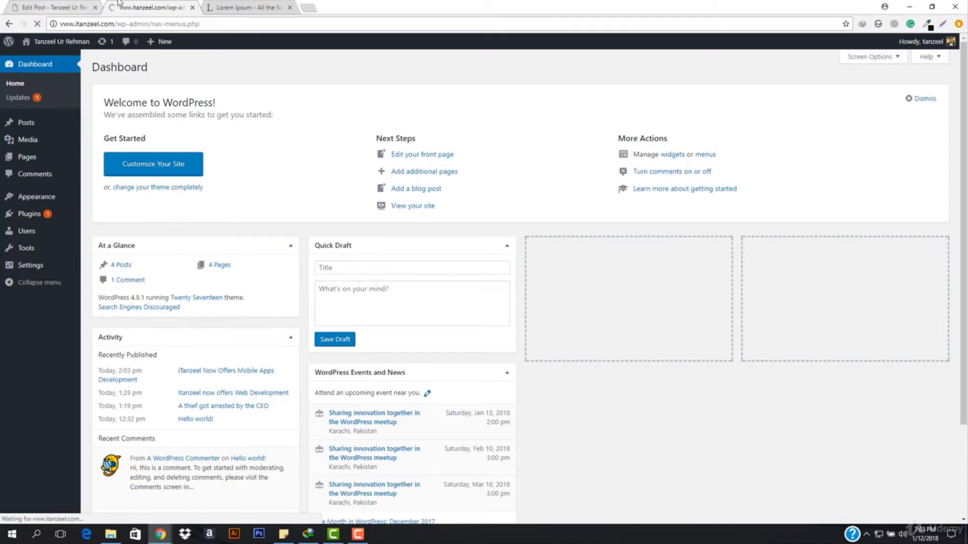
middle_click(247, 5)
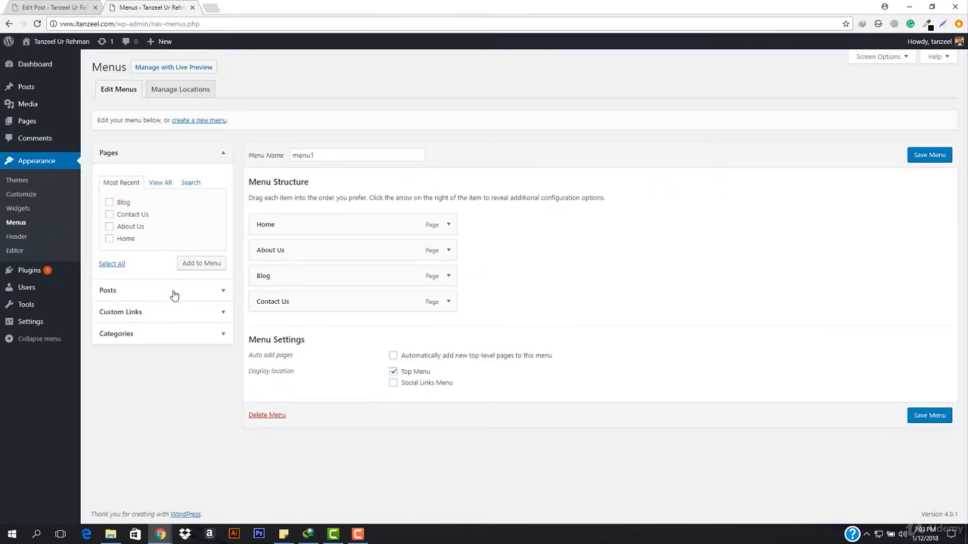
Step: Add the Feature, News and Press Release categories to menu1 and save the menu
click(165, 335)
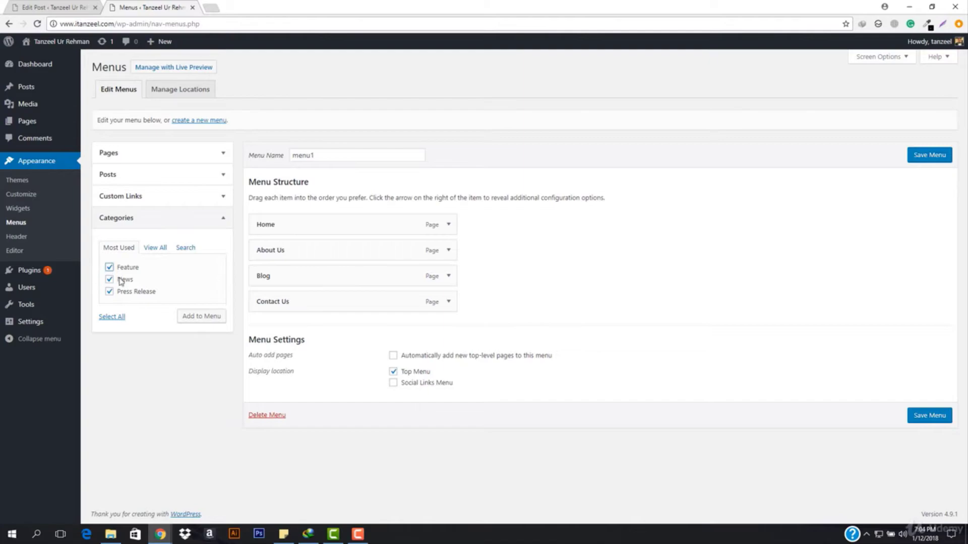
click(199, 316)
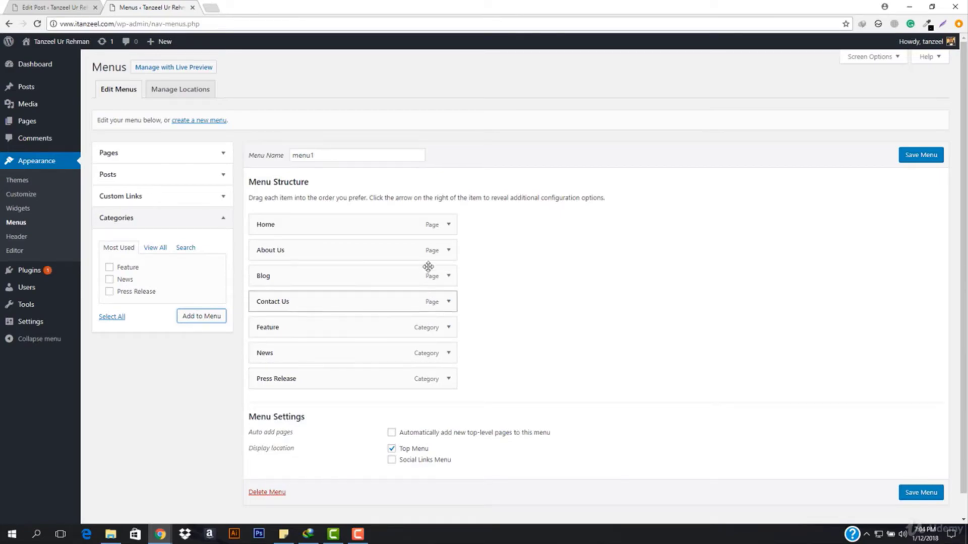
click(935, 492)
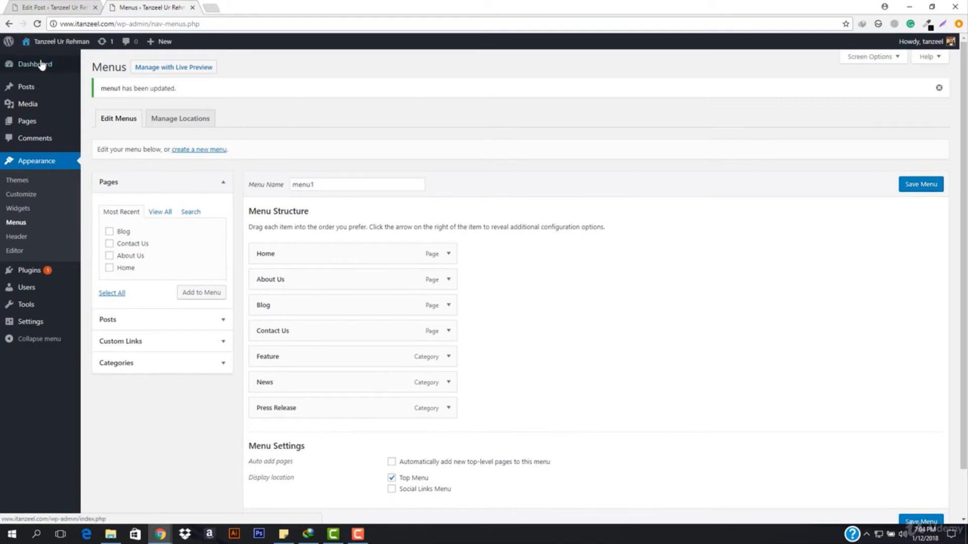
Step: Open the site's home page in a new tab and check the category links in its navigation menu
right_click(37, 66)
click(71, 69)
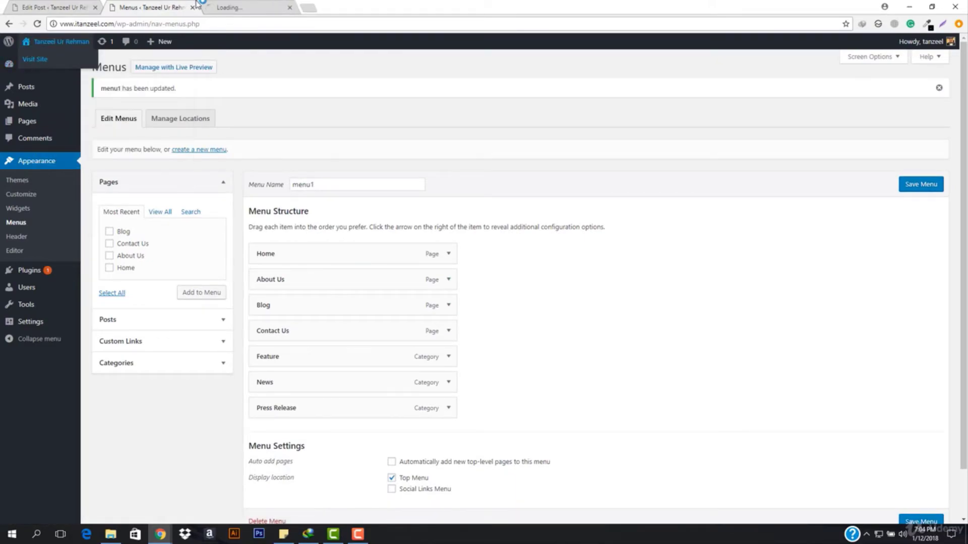
click(240, 7)
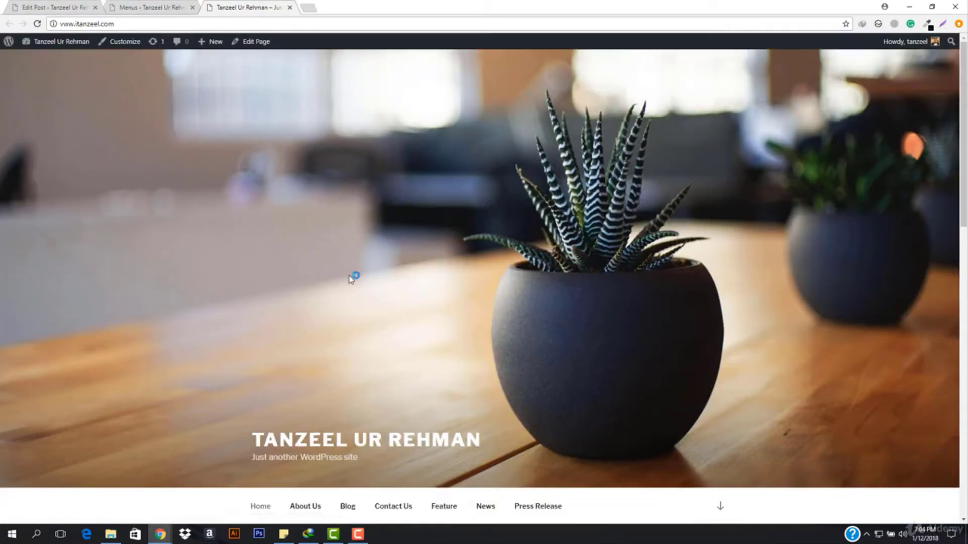
scroll(371, 361, down, 3)
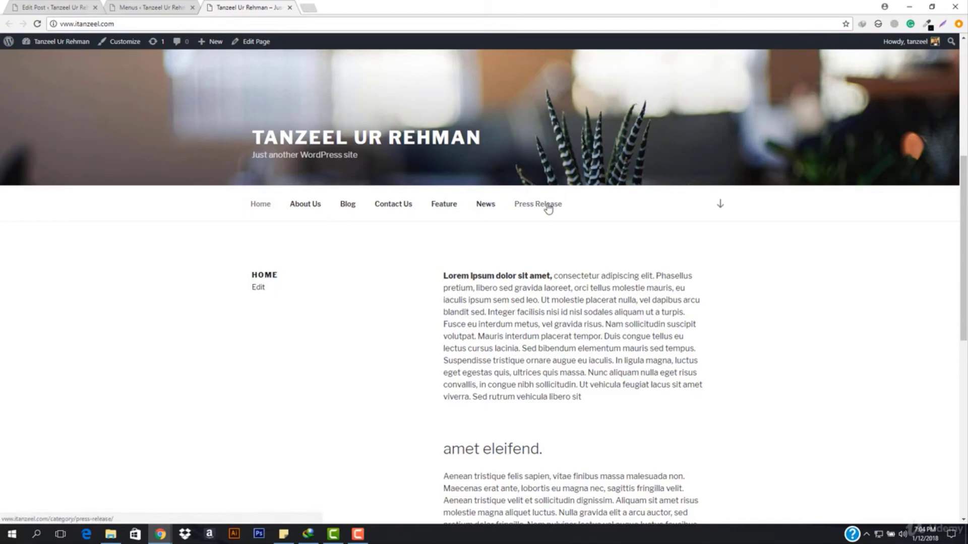
scroll(548, 207, down, 6)
scroll(502, 309, up, 10)
Step: Open the site's Blog page and look through the posts from all categories
click(348, 405)
scroll(353, 398, down, 5)
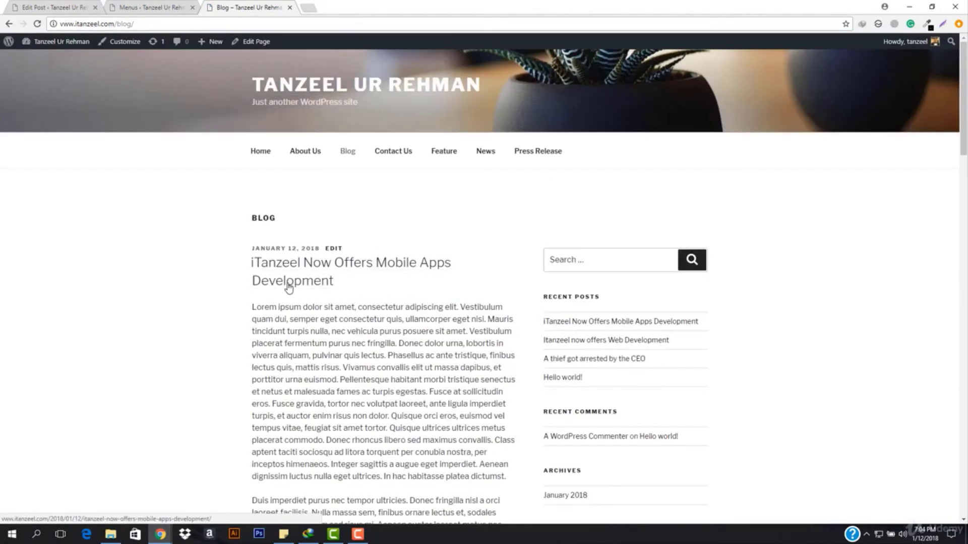
scroll(303, 303, down, 7)
scroll(306, 322, down, 12)
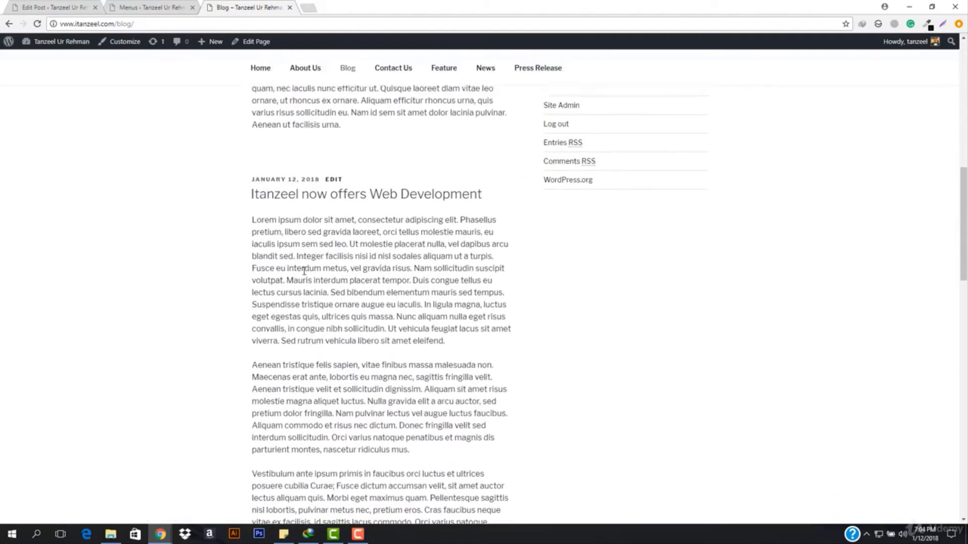
scroll(305, 273, down, 15)
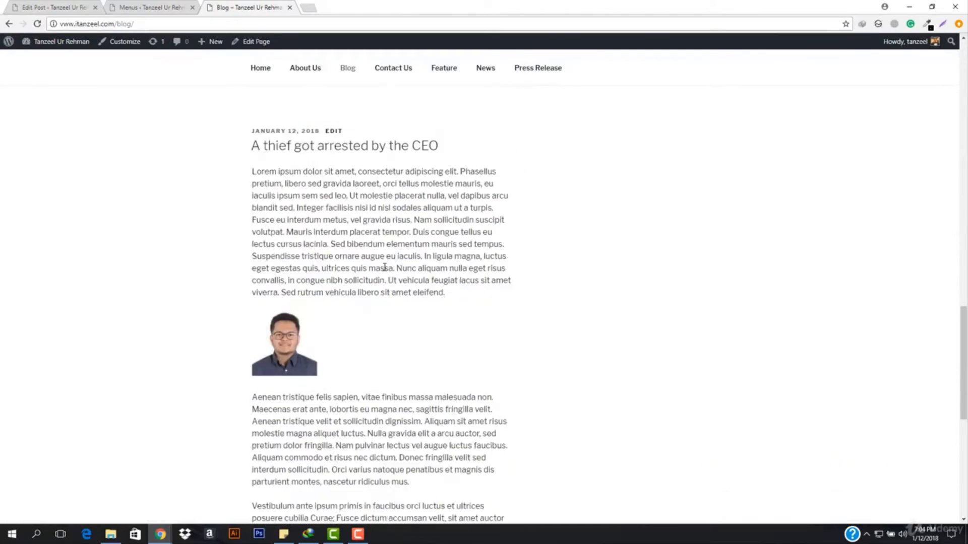
scroll(195, 331, up, 20)
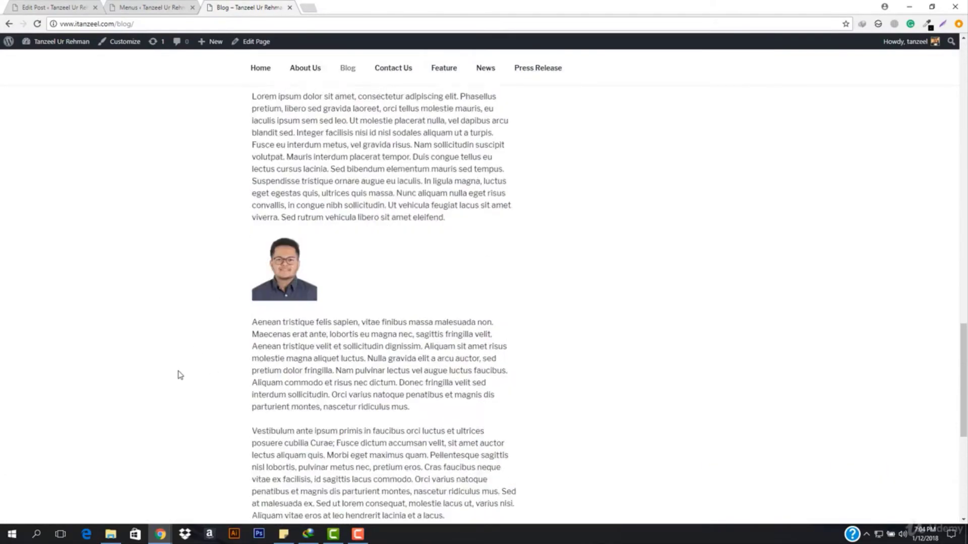
scroll(180, 375, up, 8)
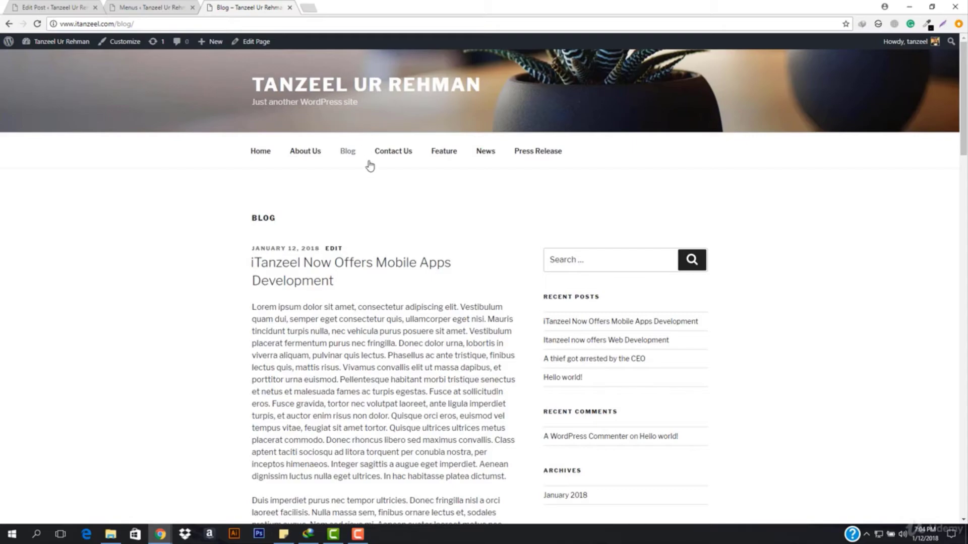
Step: Return to the menu editor and move Feature, News and Press Release between Blog and Contact Us in menu1
click(130, 6)
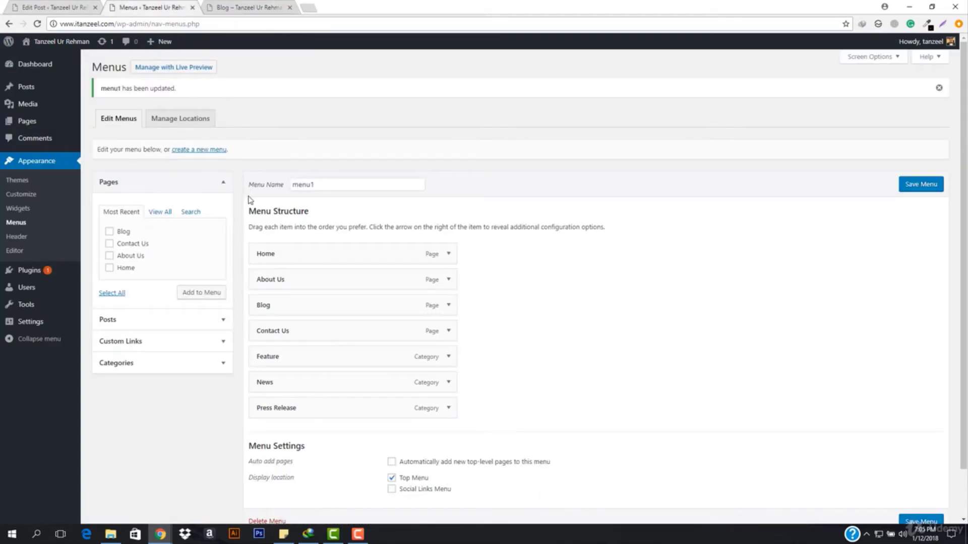
drag(308, 361, 313, 339)
drag(300, 379, 292, 355)
drag(305, 406, 291, 379)
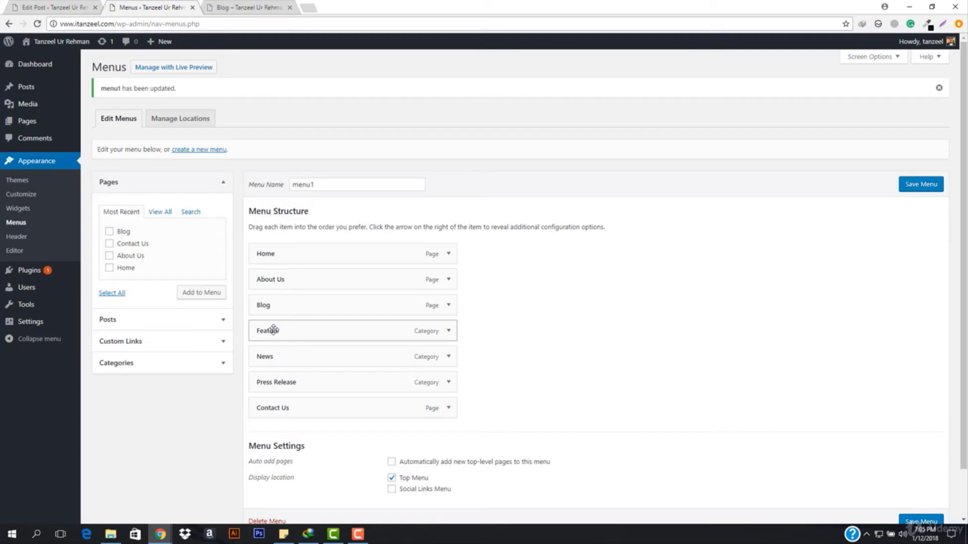
Step: Nest Feature, News and Press Release as sub items under Blog in menu1 and save the menu
drag(273, 330, 290, 332)
drag(290, 354, 318, 380)
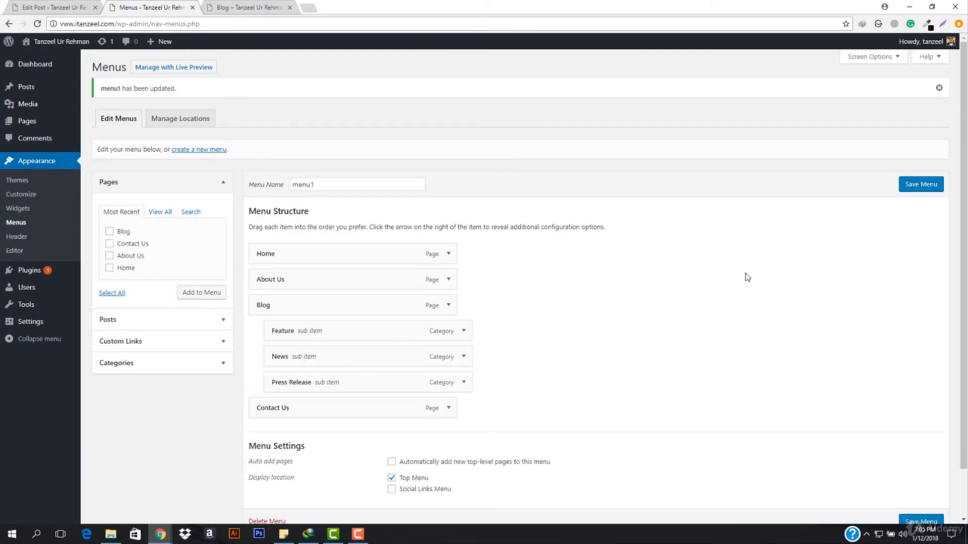
click(924, 185)
Step: Load the site's home page in the existing site tab and check the Blog submenu in its navigation
click(227, 6)
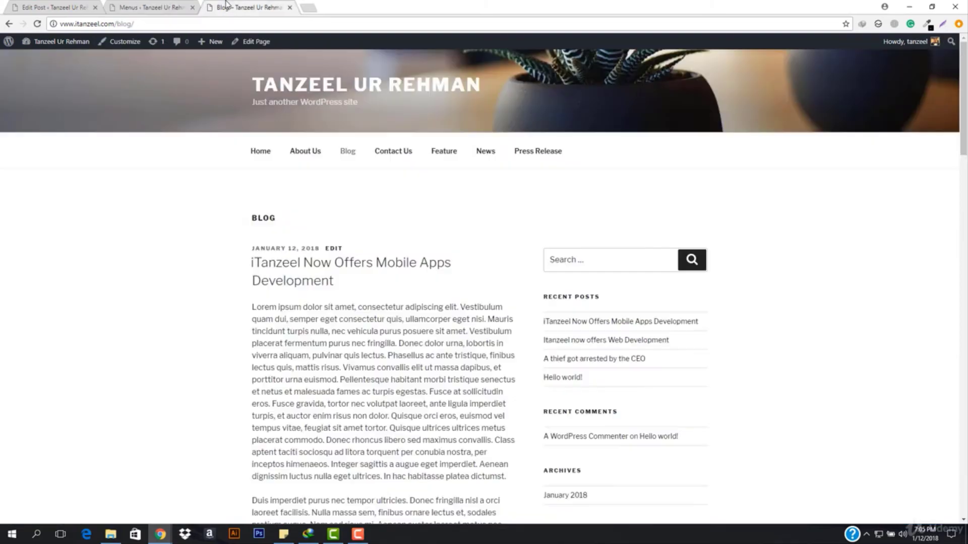
click(204, 24)
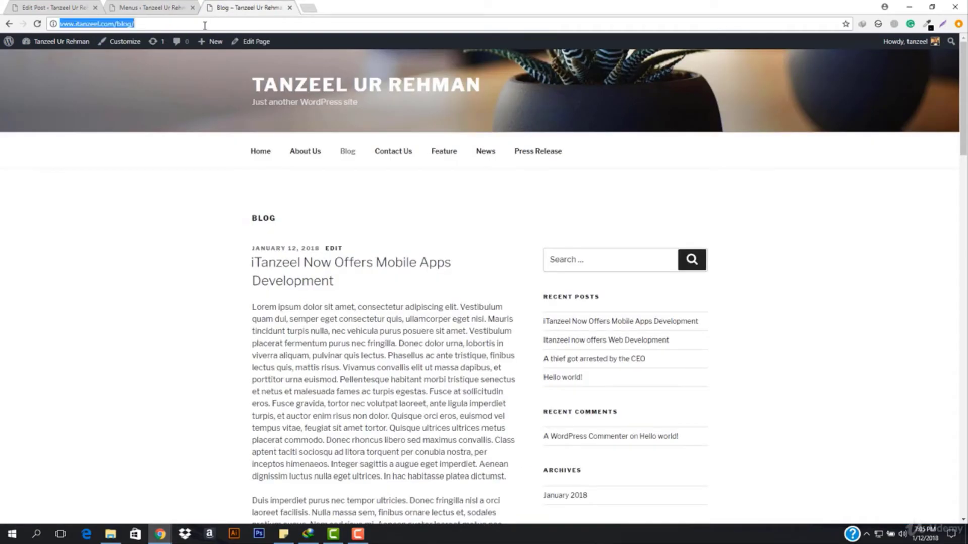
click(311, 90)
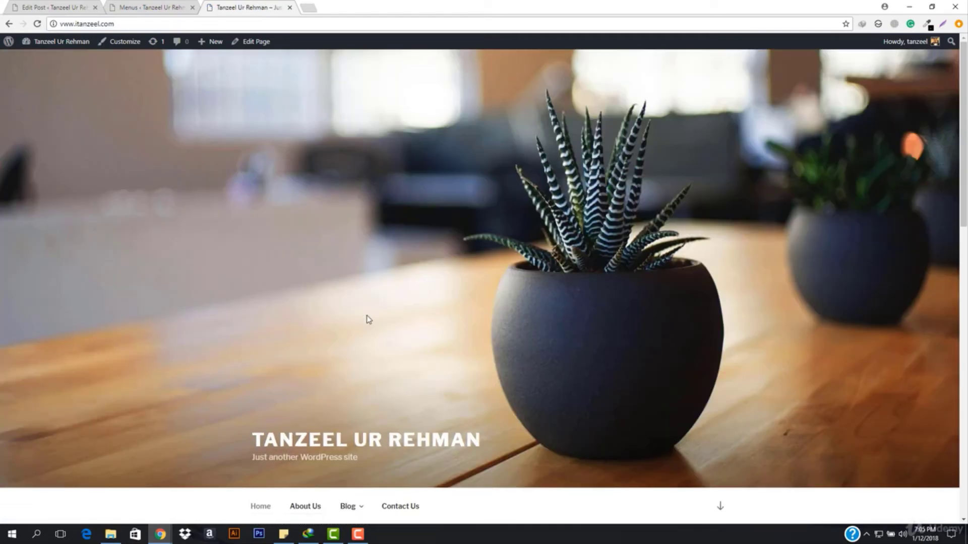
scroll(368, 319, down, 5)
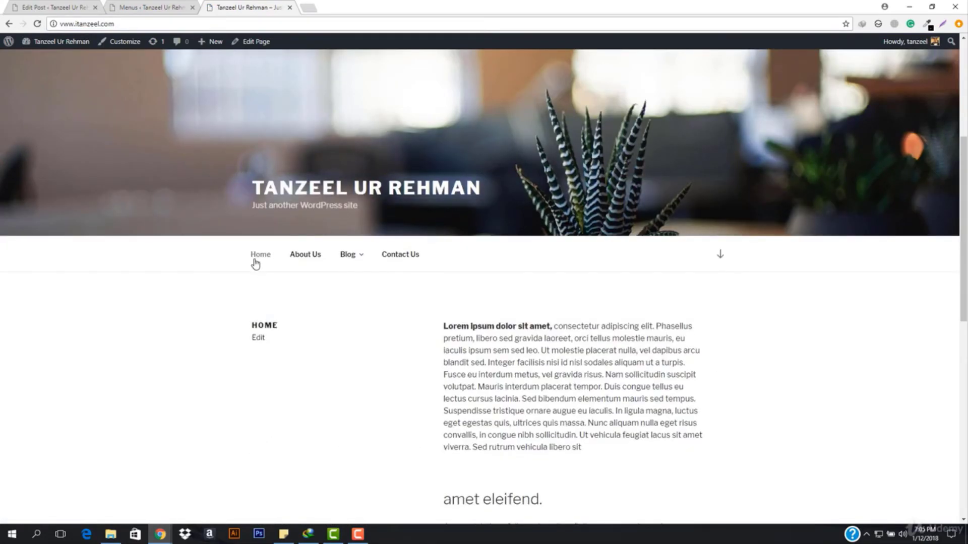
mouse_move(350, 256)
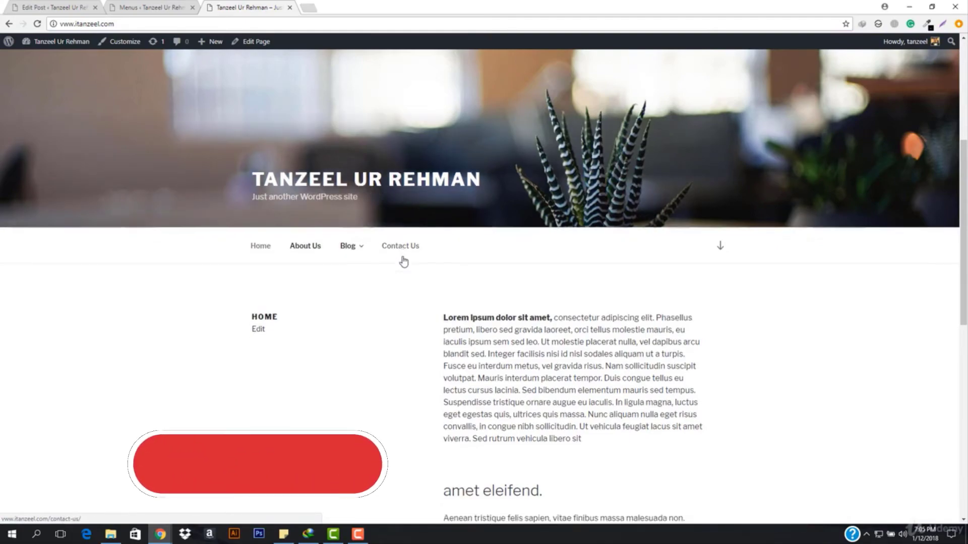
scroll(401, 261, down, 4)
scroll(402, 260, down, 5)
scroll(406, 298, up, 7)
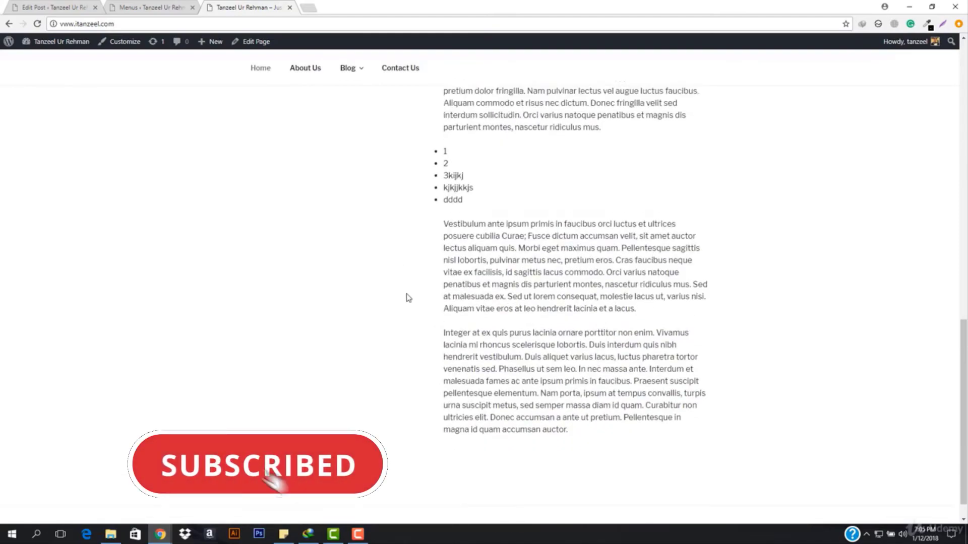
scroll(408, 297, up, 3)
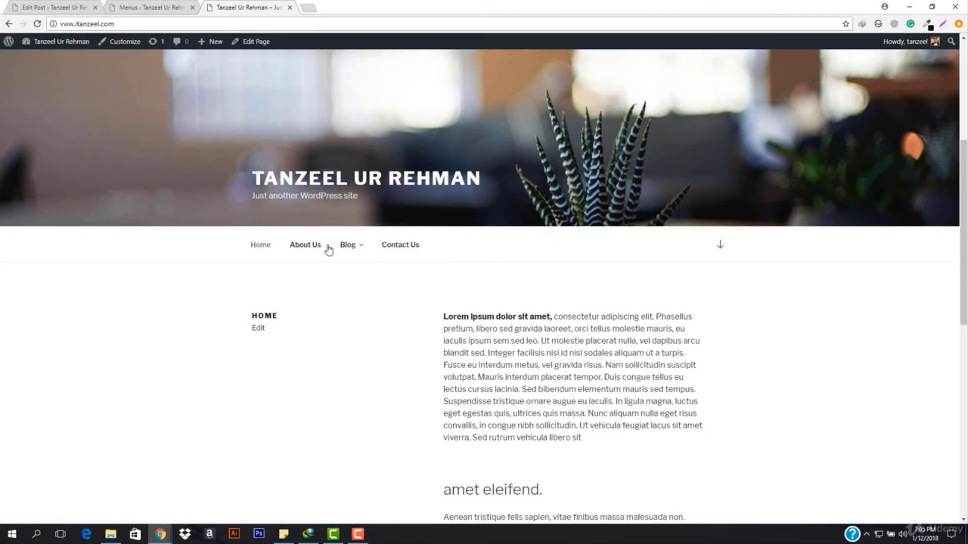
Step: Open the Feature category from the Blog submenu and look through its archive heading and posts
click(357, 269)
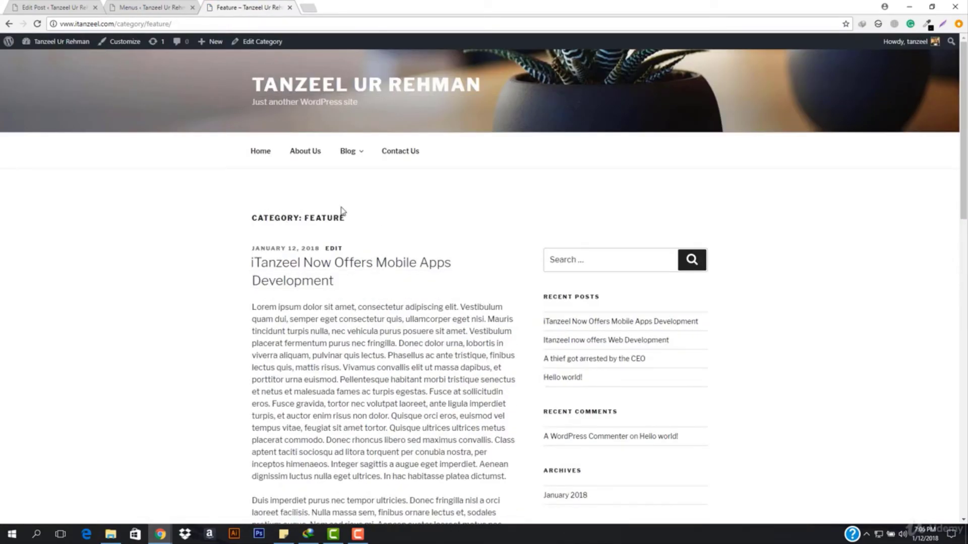
scroll(297, 312, down, 10)
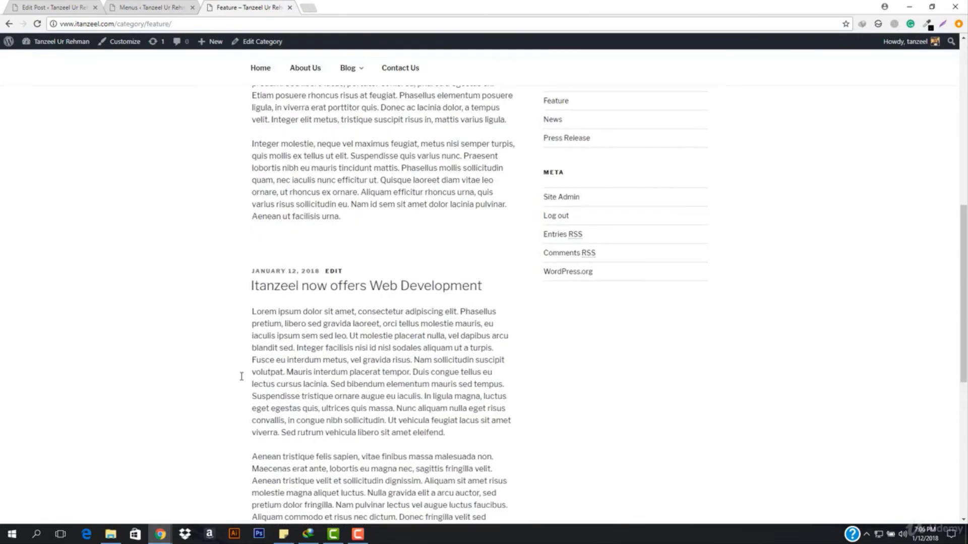
scroll(306, 361, down, 8)
scroll(363, 335, up, 7)
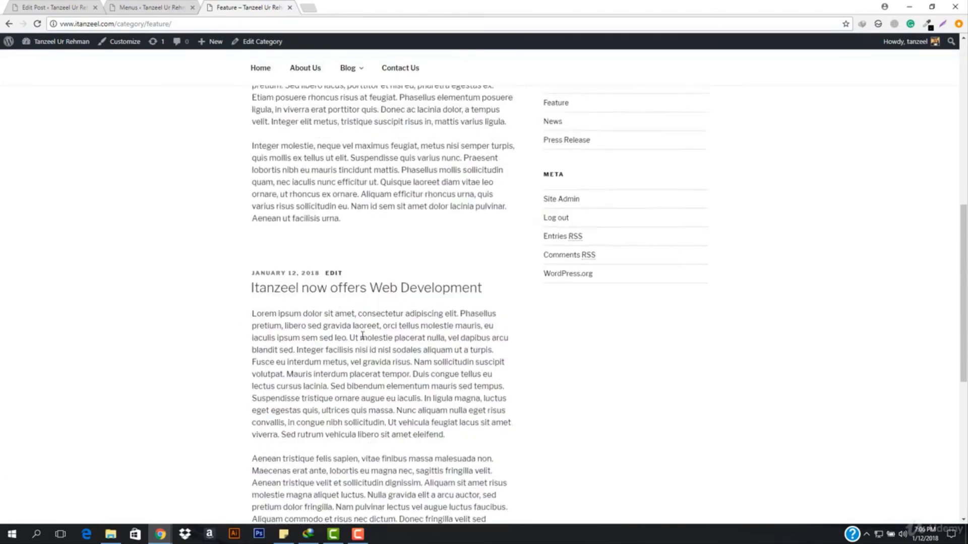
scroll(363, 336, up, 10)
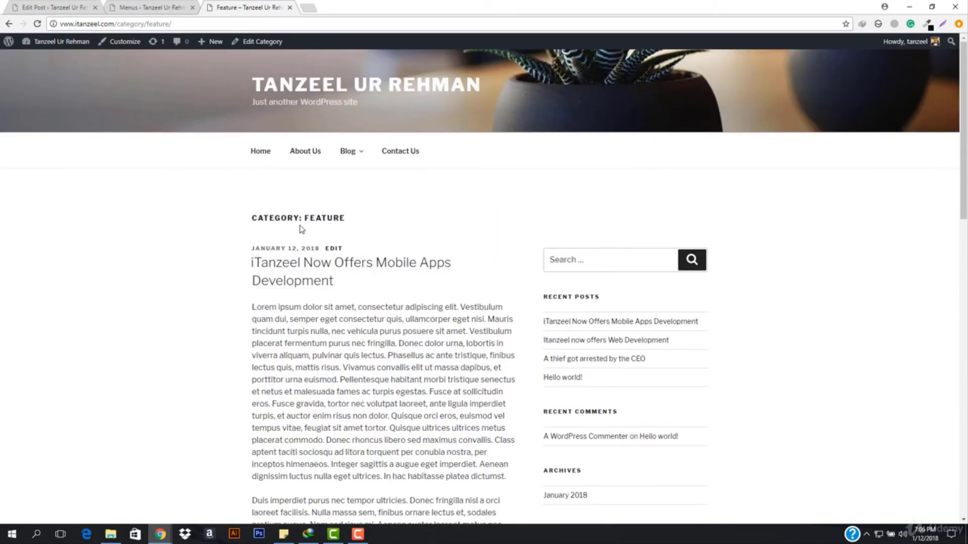
drag(305, 221, 376, 226)
click(375, 226)
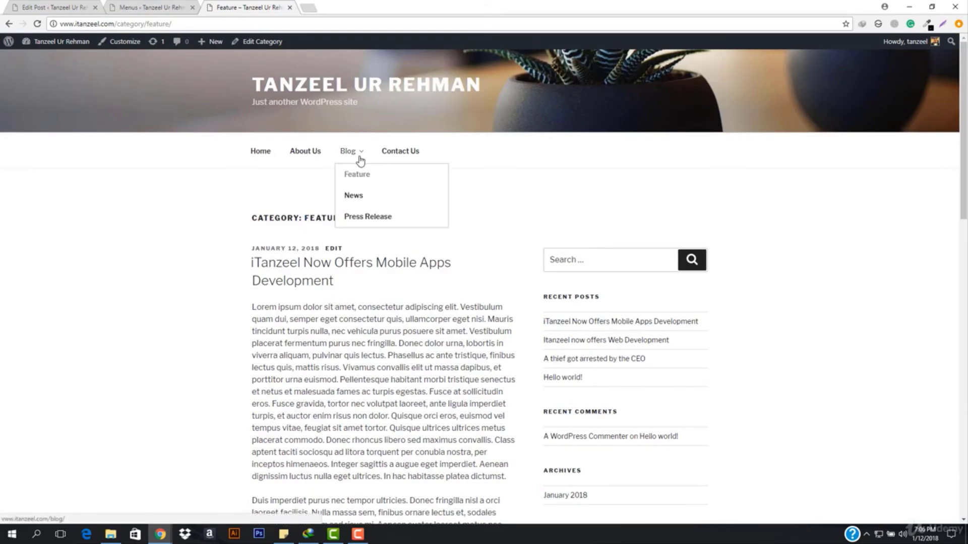
Step: Check the category entries under Blog, return to the site's home page and look over its content
mouse_move(356, 156)
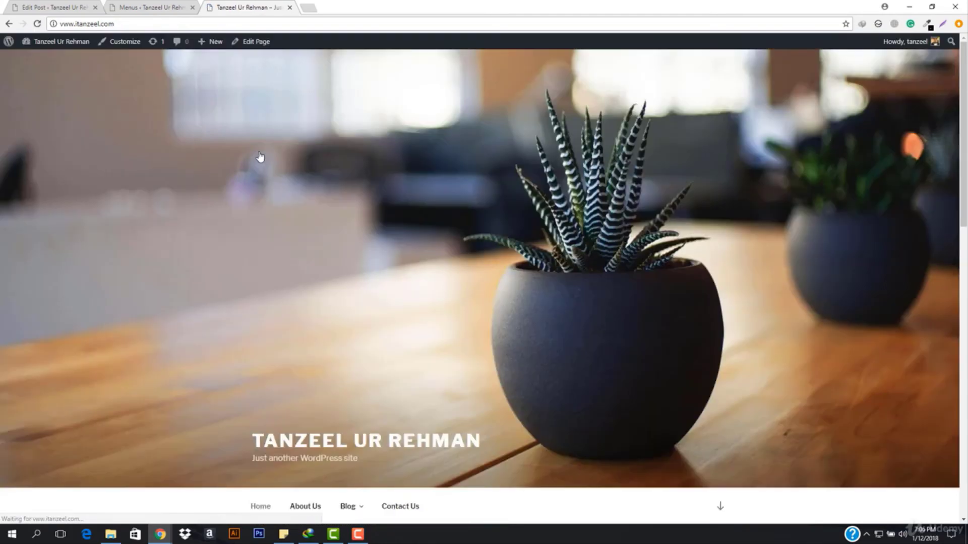
scroll(311, 265, down, 5)
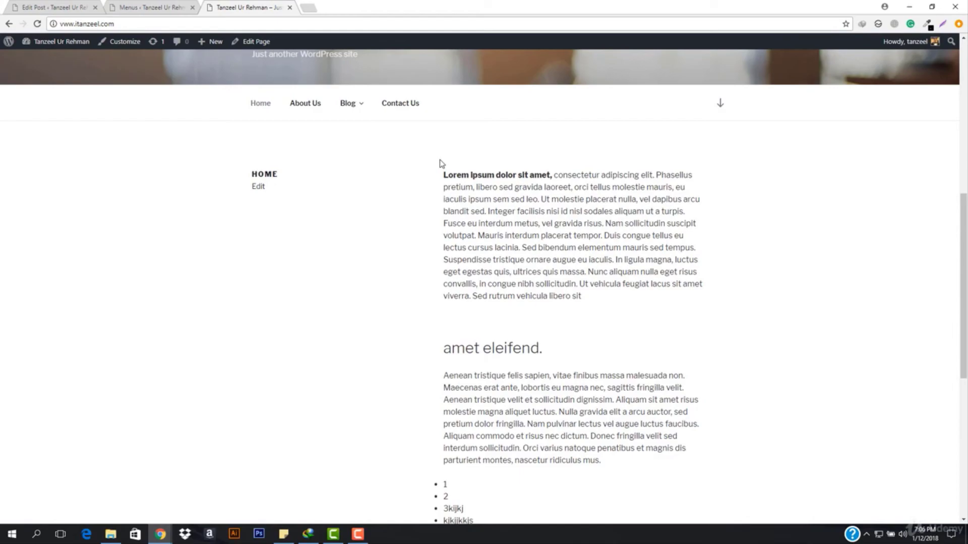
scroll(532, 207, down, 6)
scroll(555, 231, up, 6)
Step: Open the Blog page from the site navigation and look over its posts and sidebar
click(350, 102)
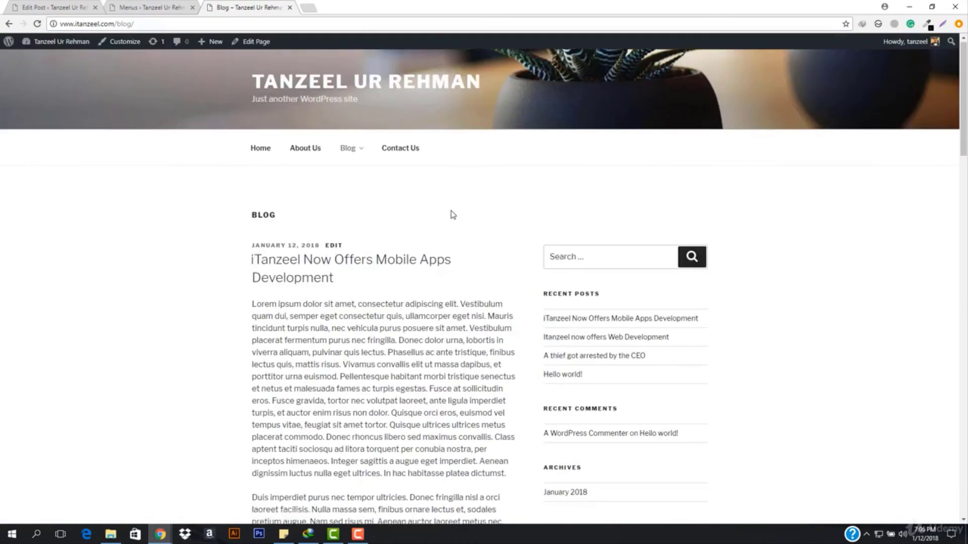
scroll(453, 215, down, 3)
scroll(403, 240, down, 4)
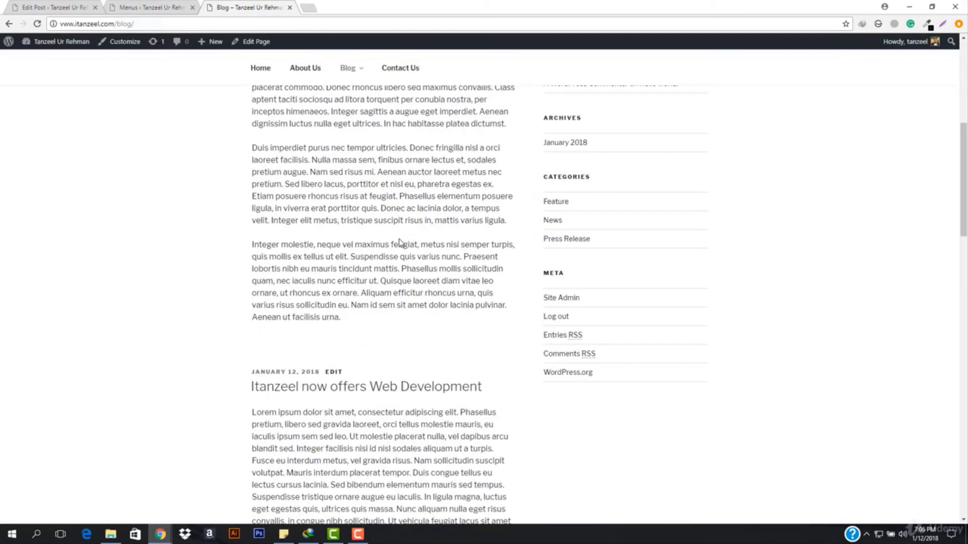
scroll(398, 242, up, 5)
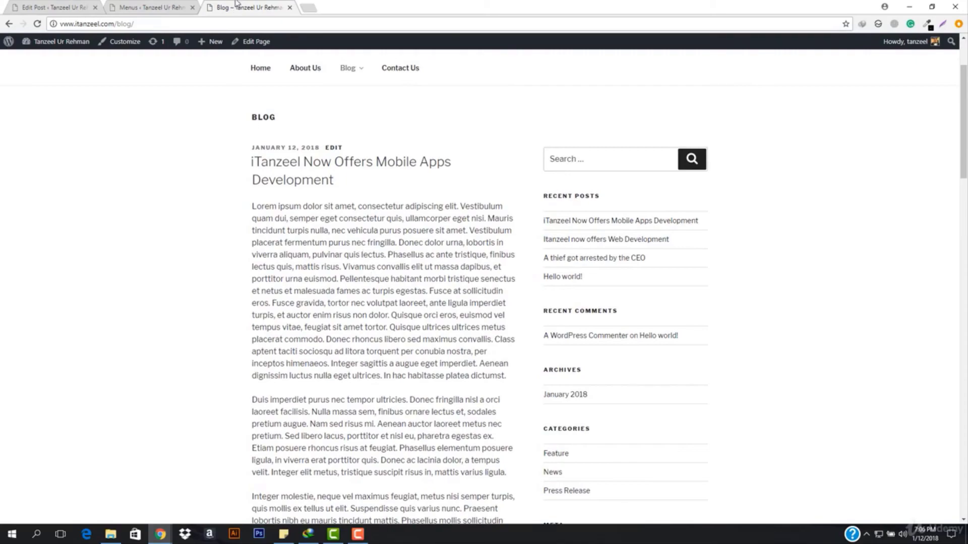
Step: Open apple.com/newsroom in a new tab and examine how its posts are labelled by category
click(307, 10)
text(apple)
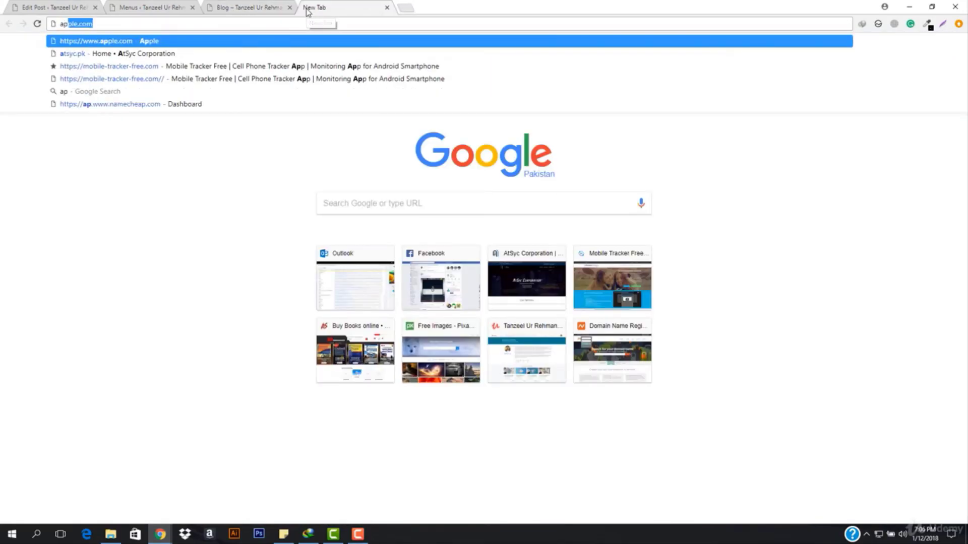
text(.com)
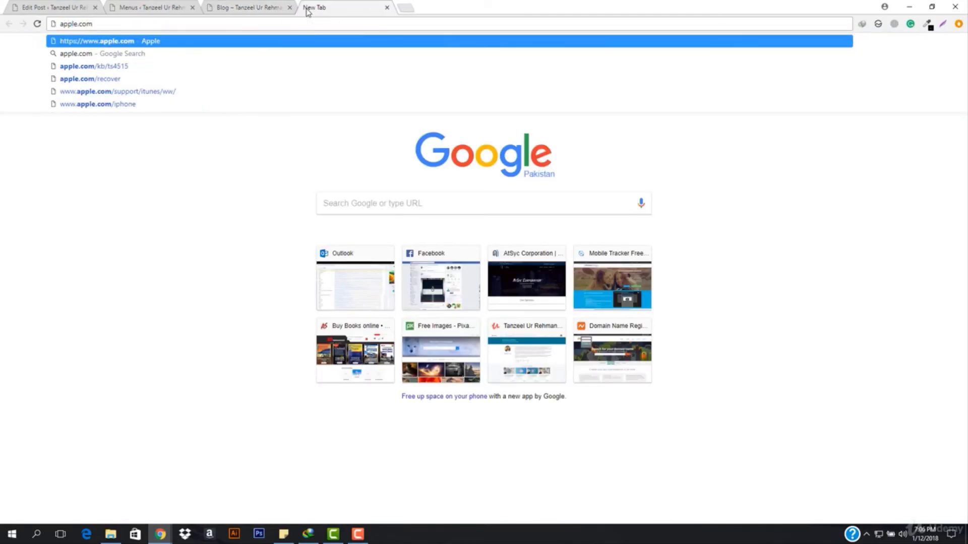
text(/newsr)
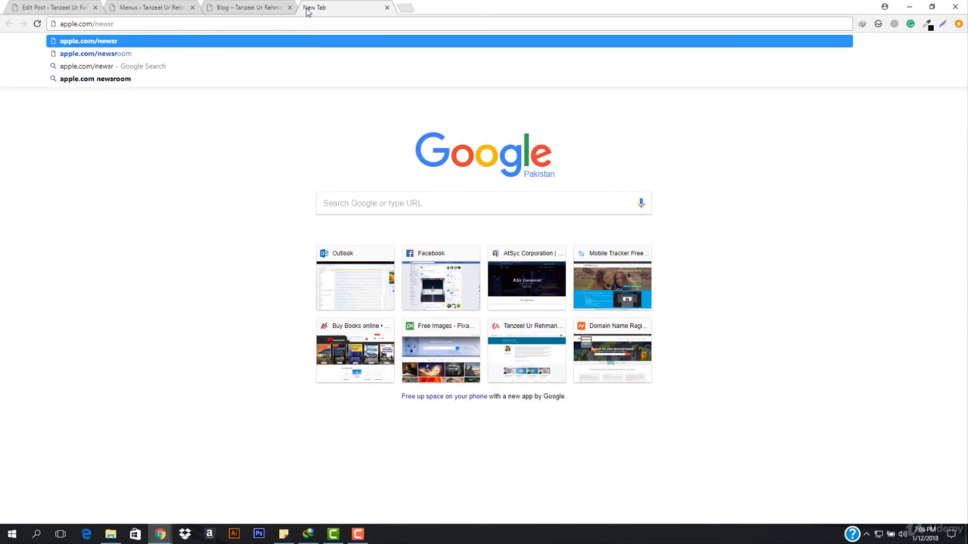
key(Down)
key(Return)
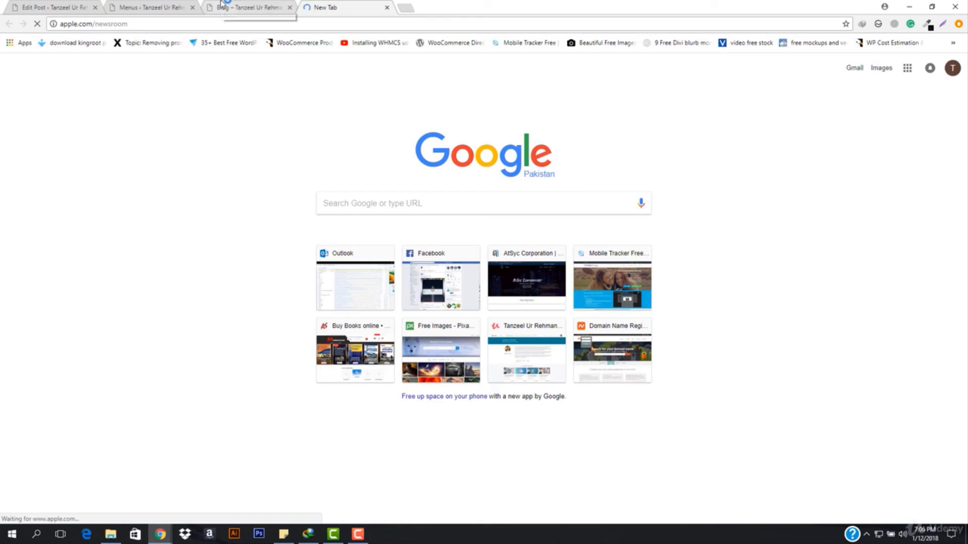
click(222, 5)
click(353, 5)
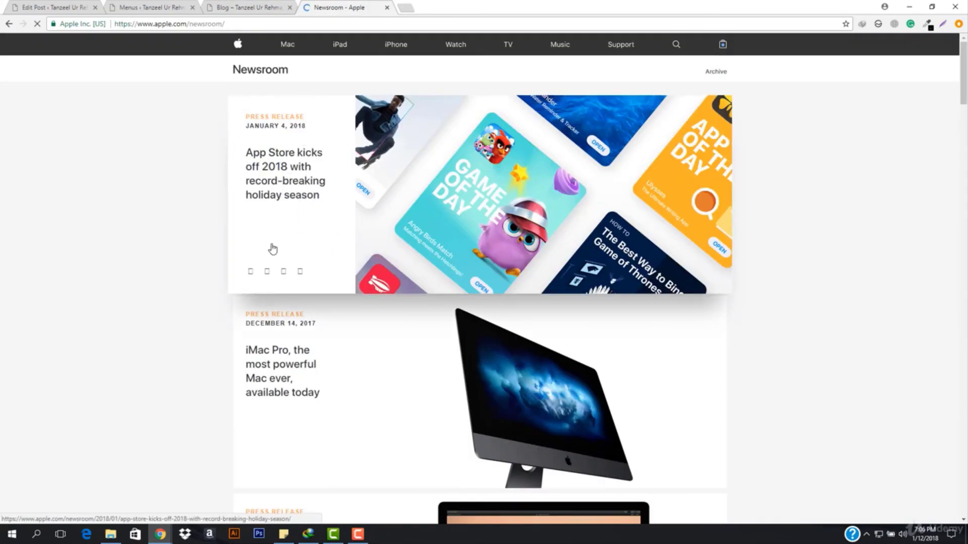
scroll(300, 292, down, 4)
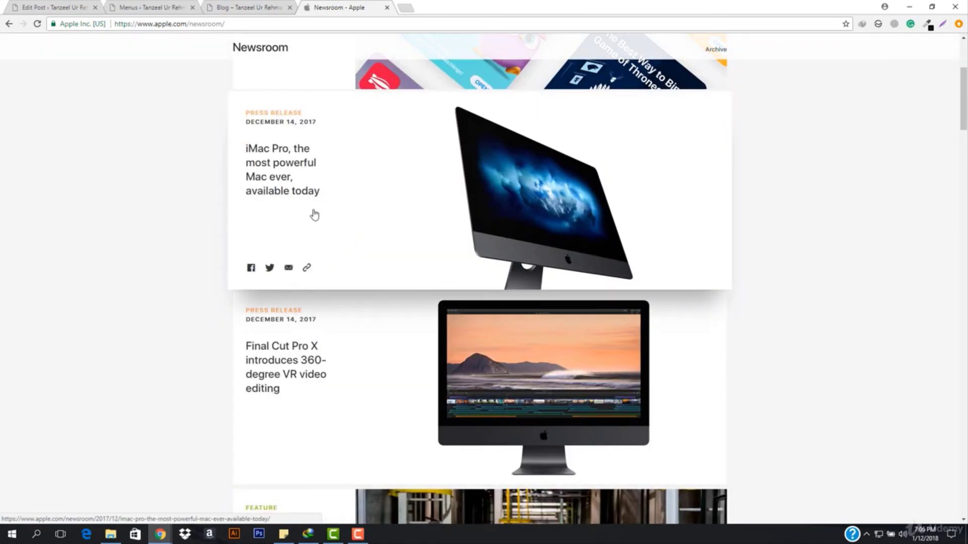
Step: Return to the site's Blog page and look through its posts for comparison with Apple's Newsroom
click(248, 7)
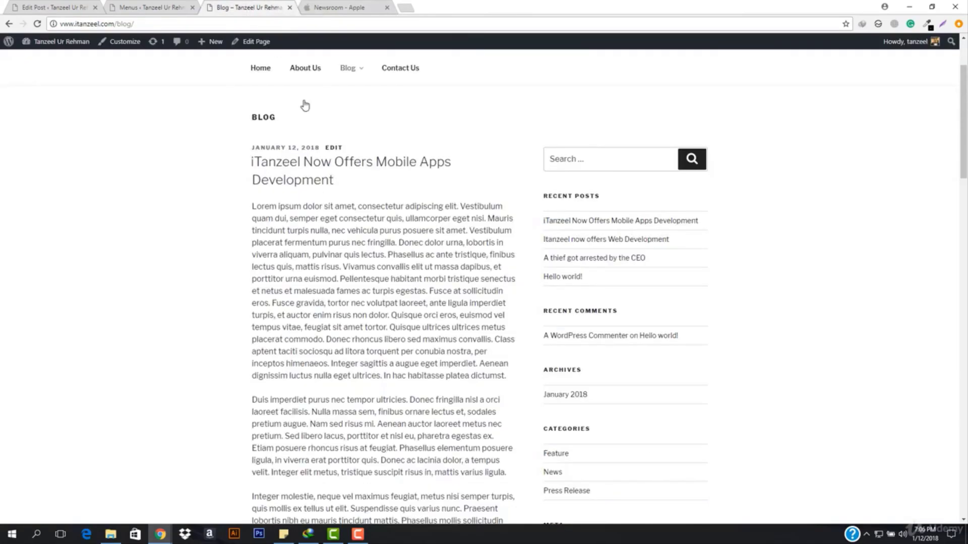
scroll(349, 239, down, 20)
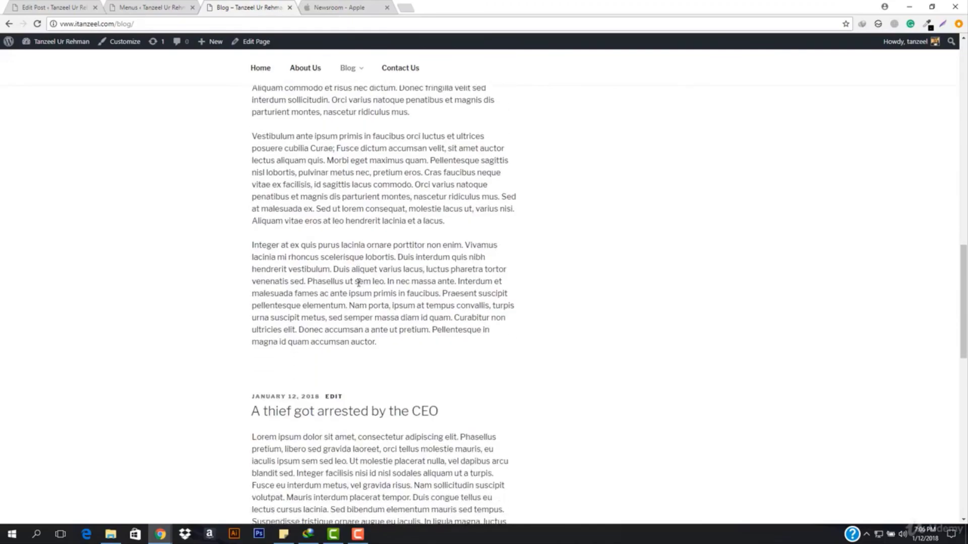
scroll(359, 284, down, 7)
scroll(359, 281, up, 7)
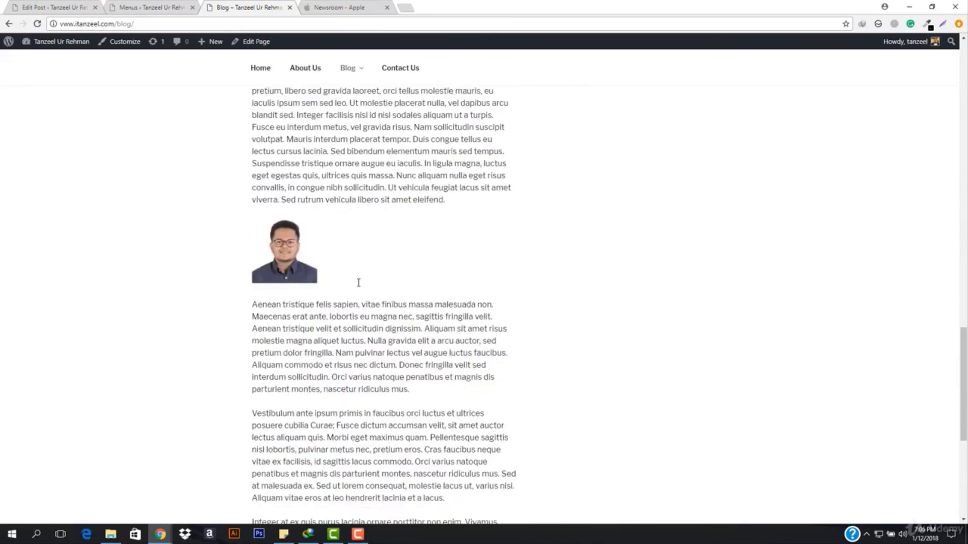